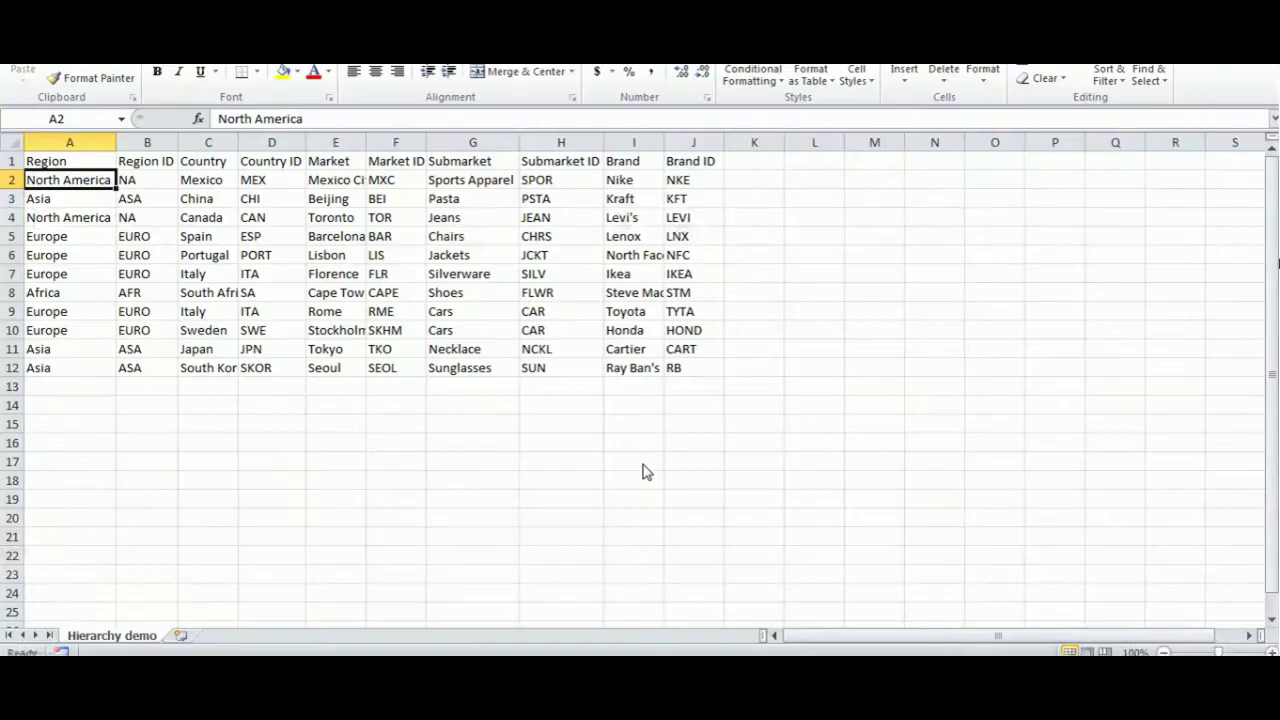
Review the Excel Region, Country, Market, Submarket, Brand and Region ID columns, noting NA for North America
{"action": "left_click", "coordinate": [100, 143]}
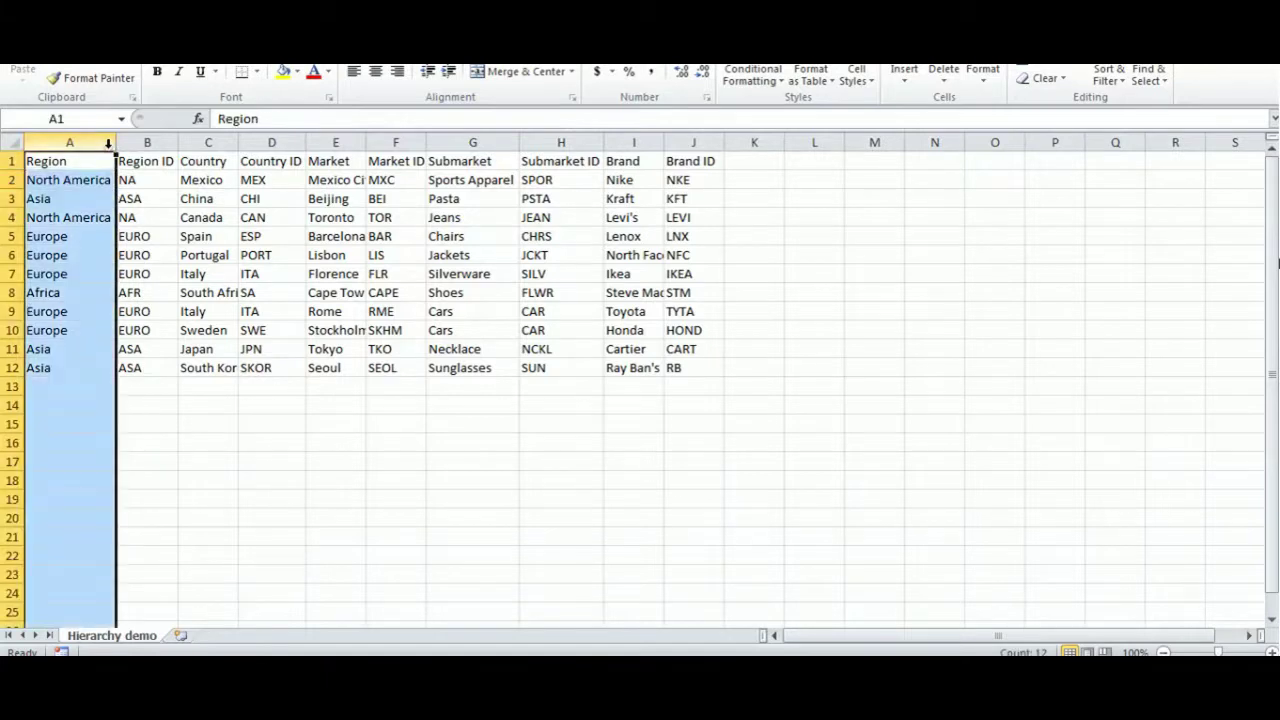
{"action": "left_click", "coordinate": [105, 166]}
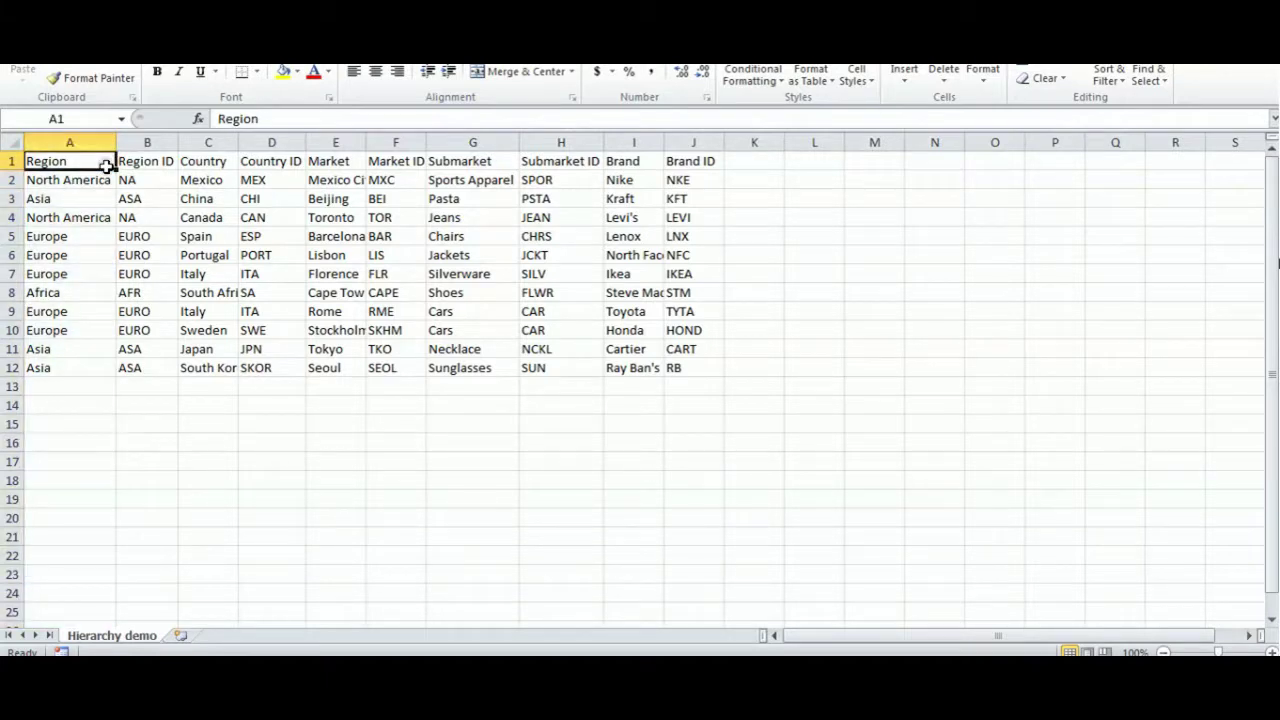
{"action": "left_click", "coordinate": [207, 165]}
{"action": "left_click", "coordinate": [344, 165]}
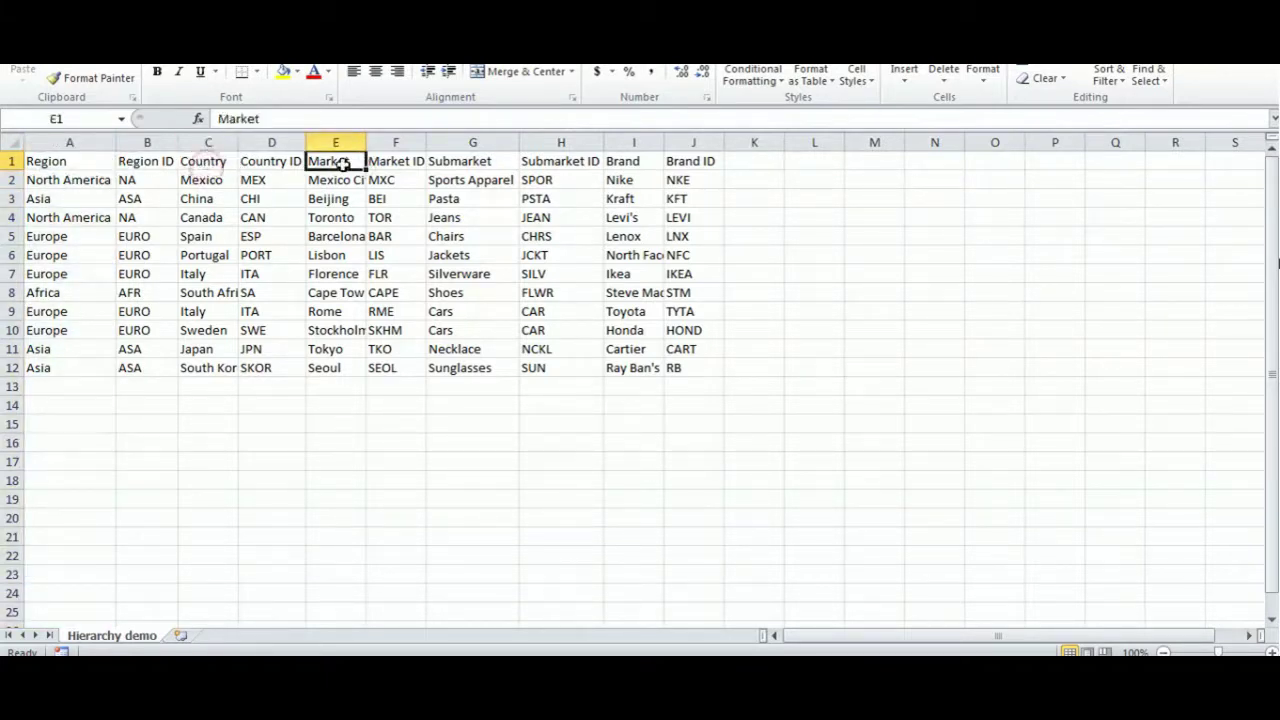
{"action": "left_click", "coordinate": [455, 170]}
{"action": "left_click", "coordinate": [641, 165]}
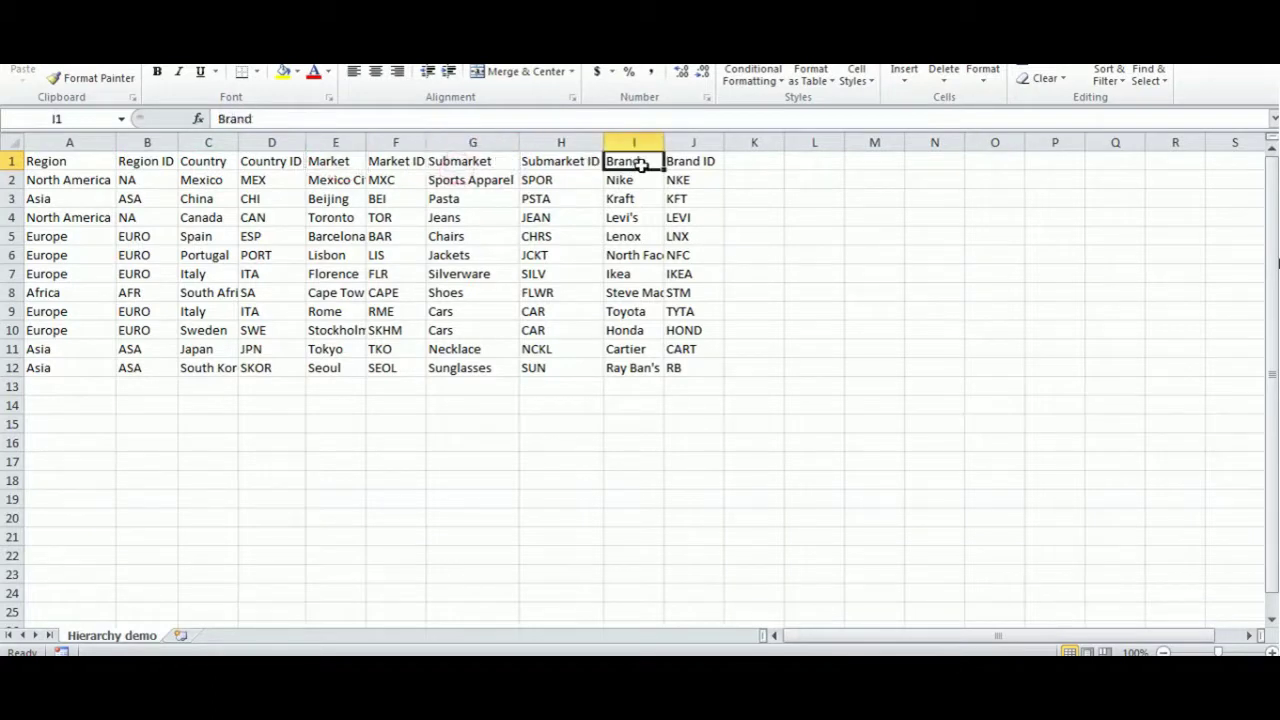
{"action": "left_click", "coordinate": [99, 161]}
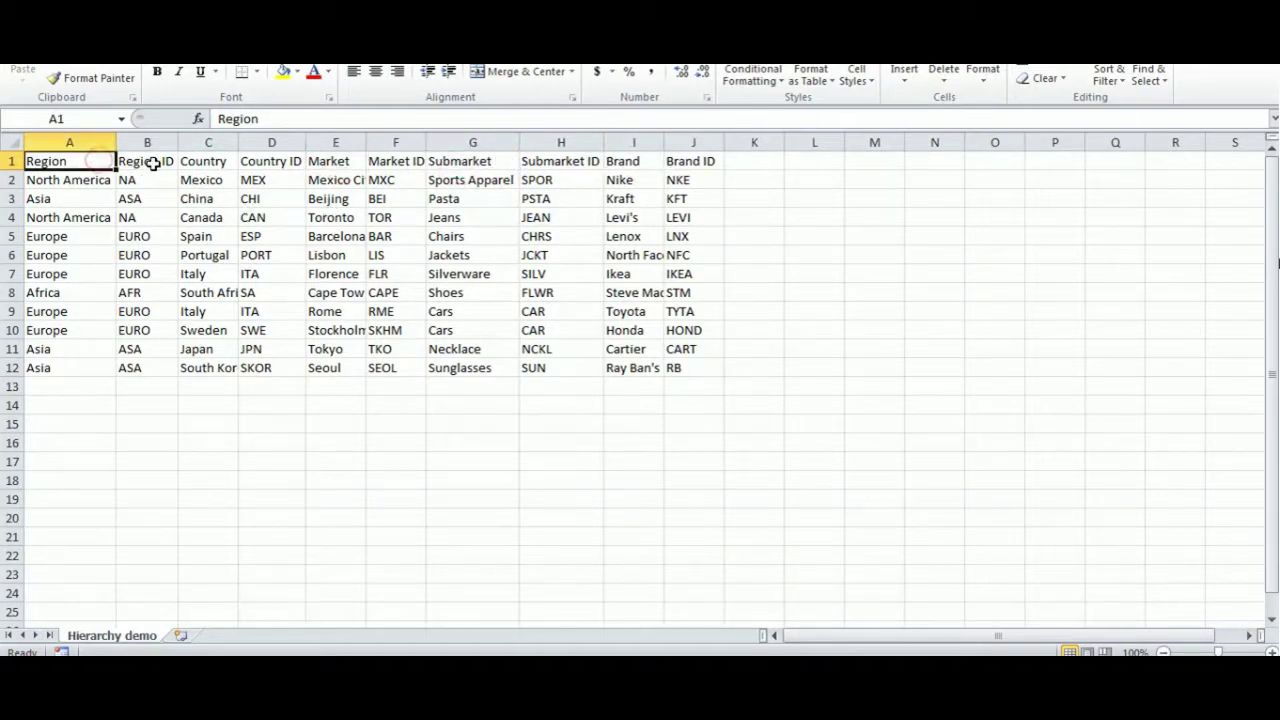
{"action": "left_click", "coordinate": [147, 163]}
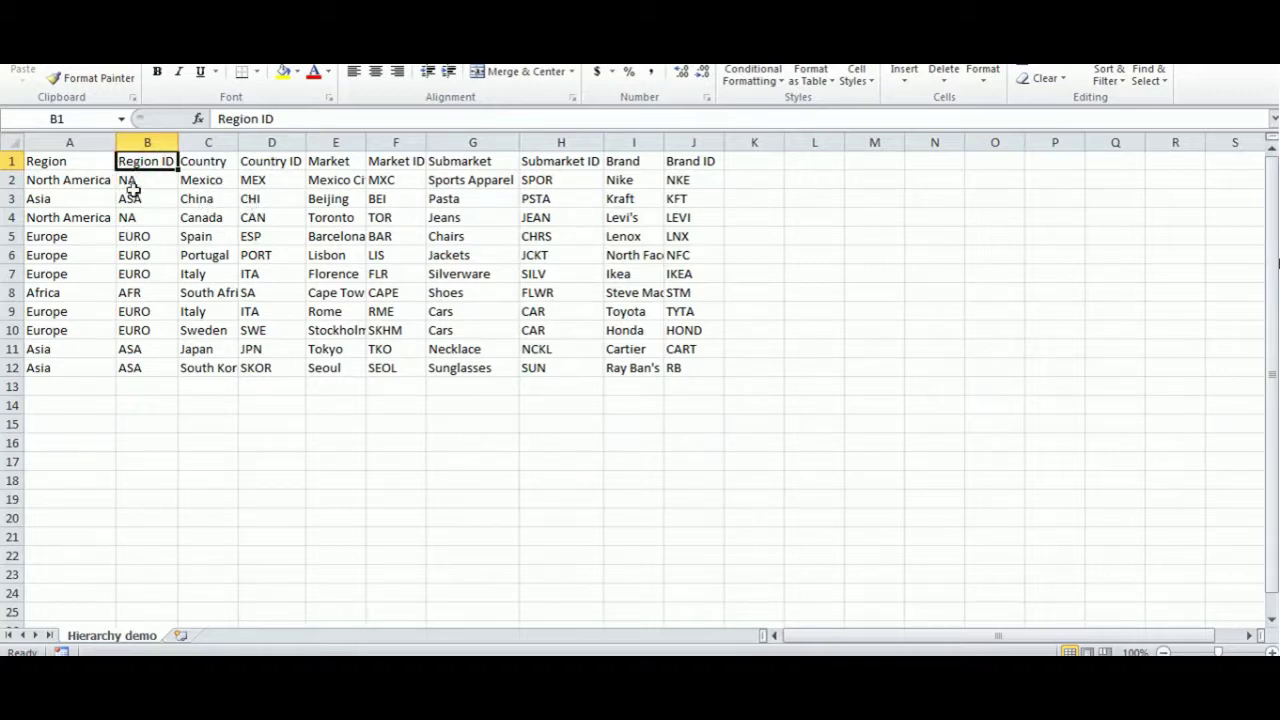
{"action": "left_click", "coordinate": [129, 184]}
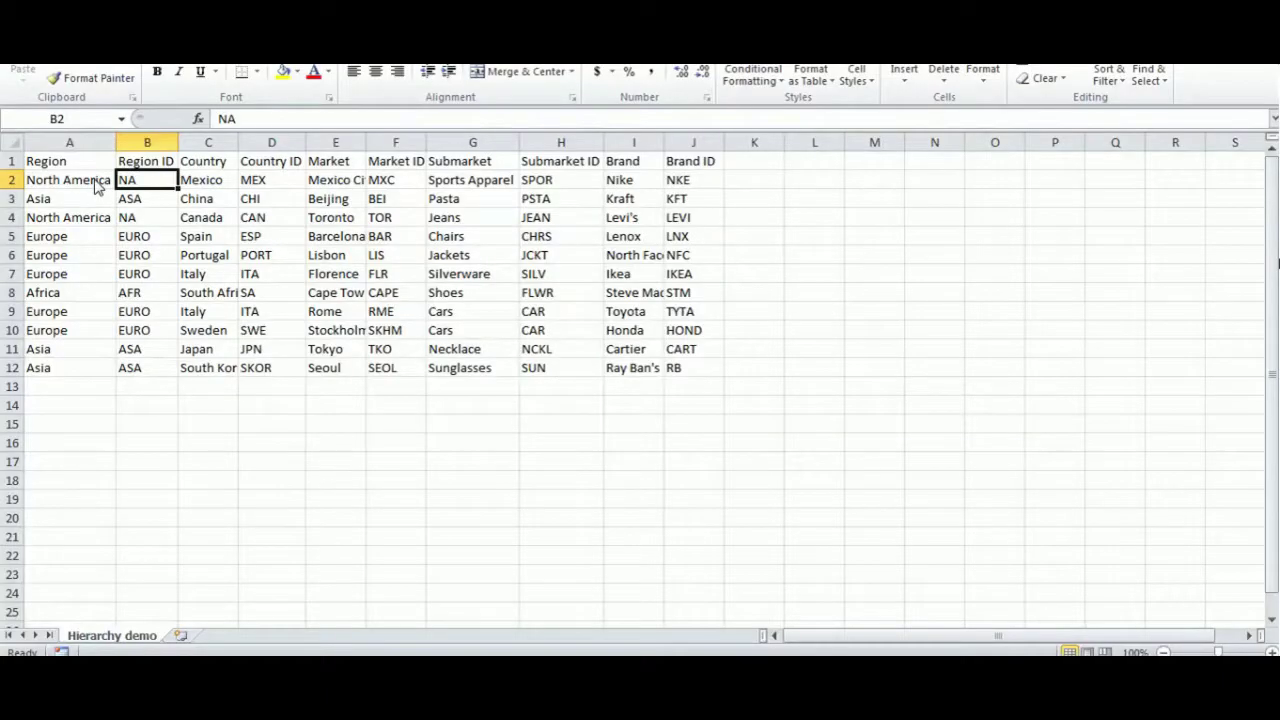
{"action": "left_click", "coordinate": [89, 165]}
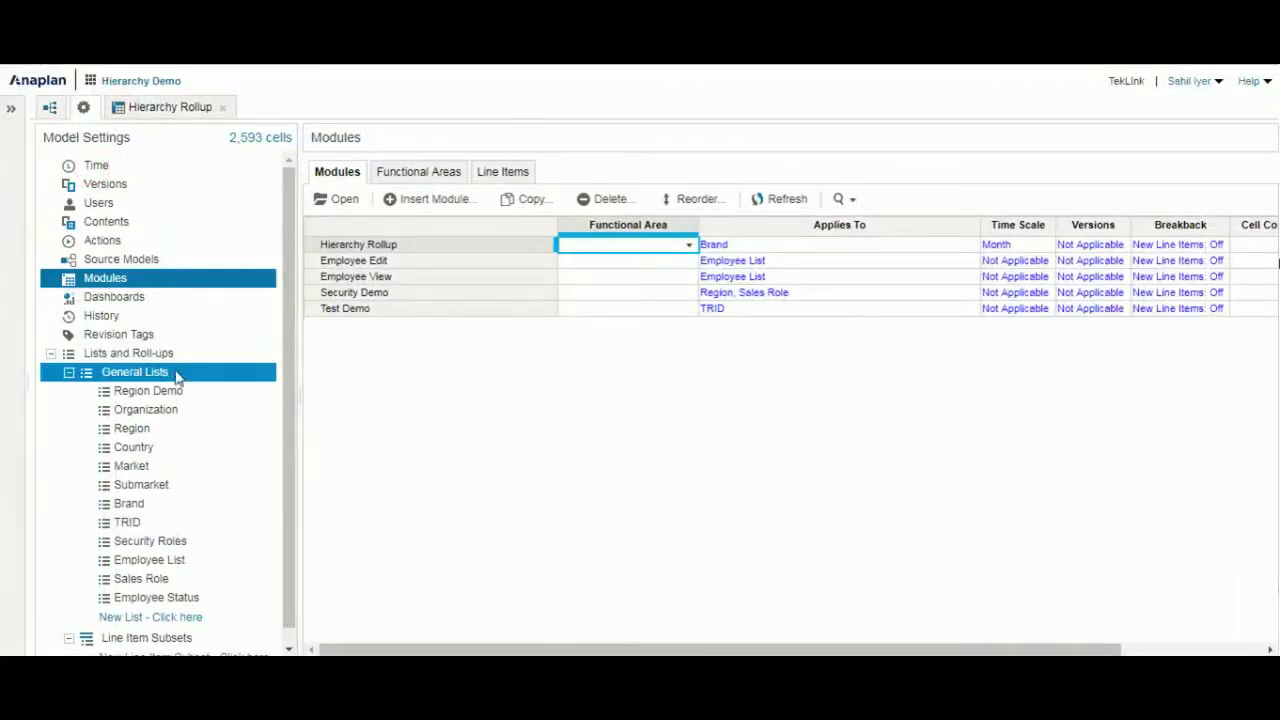
Import Region and Region ID from Hierarchy demo.csv into Region Demo, creating four regions
{"action": "left_click", "coordinate": [178, 391]}
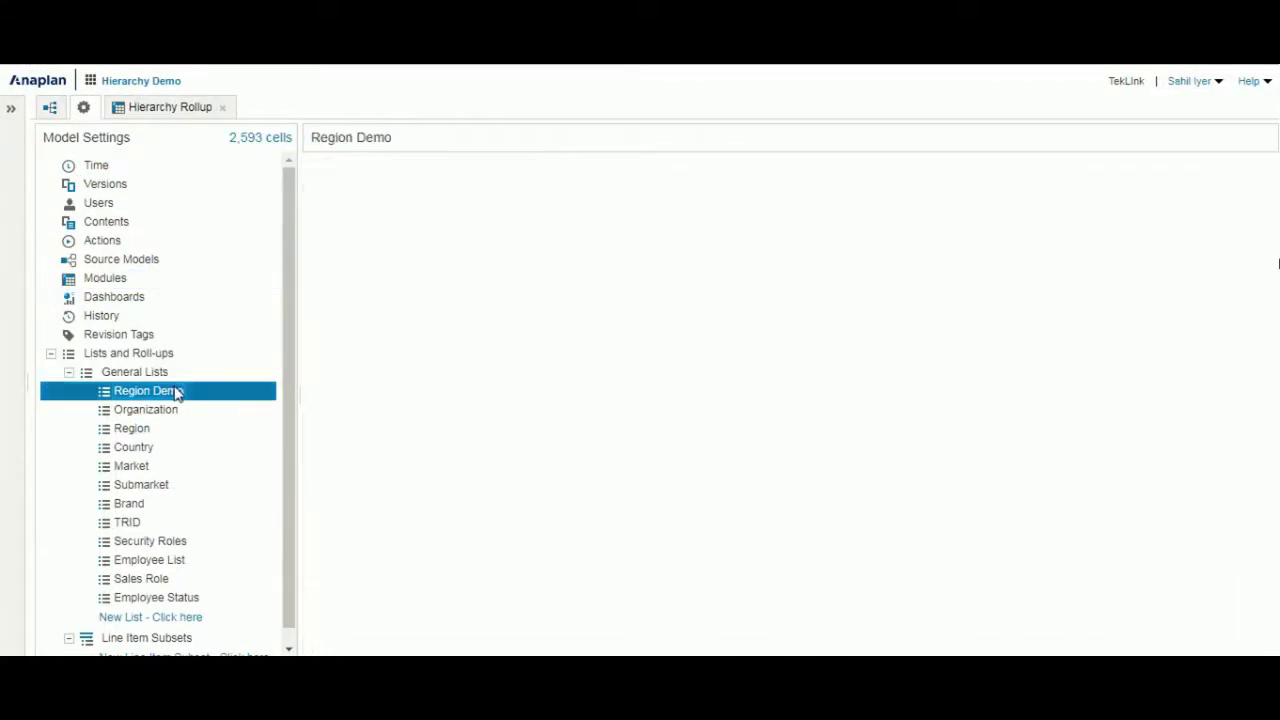
{"action": "left_click", "coordinate": [360, 200]}
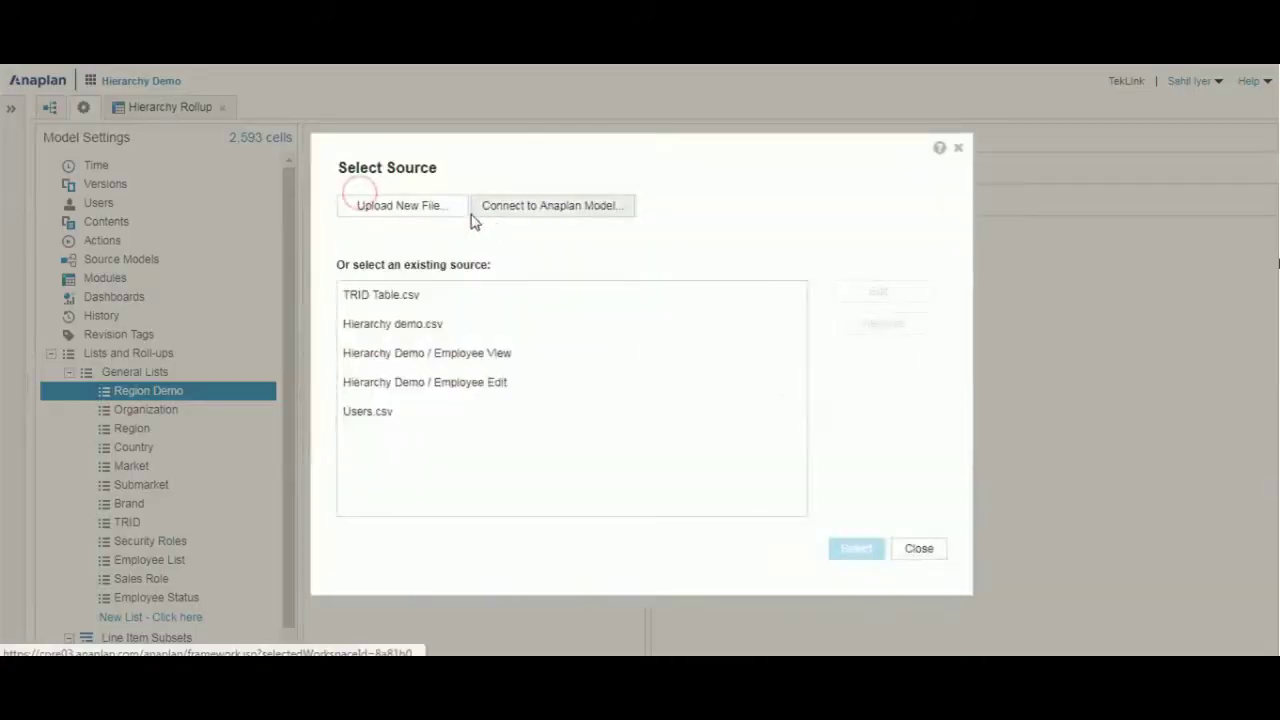
{"action": "left_click", "coordinate": [412, 210]}
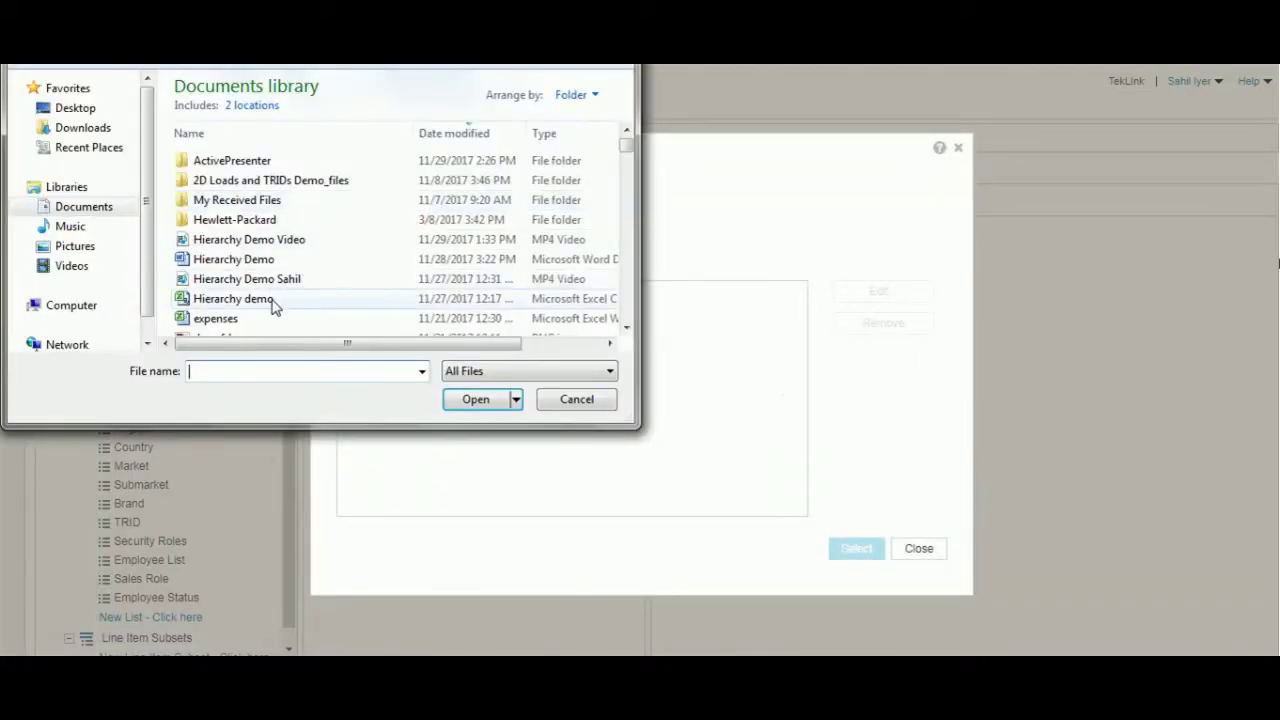
{"action": "left_click", "coordinate": [275, 302]}
{"action": "left_click", "coordinate": [460, 404]}
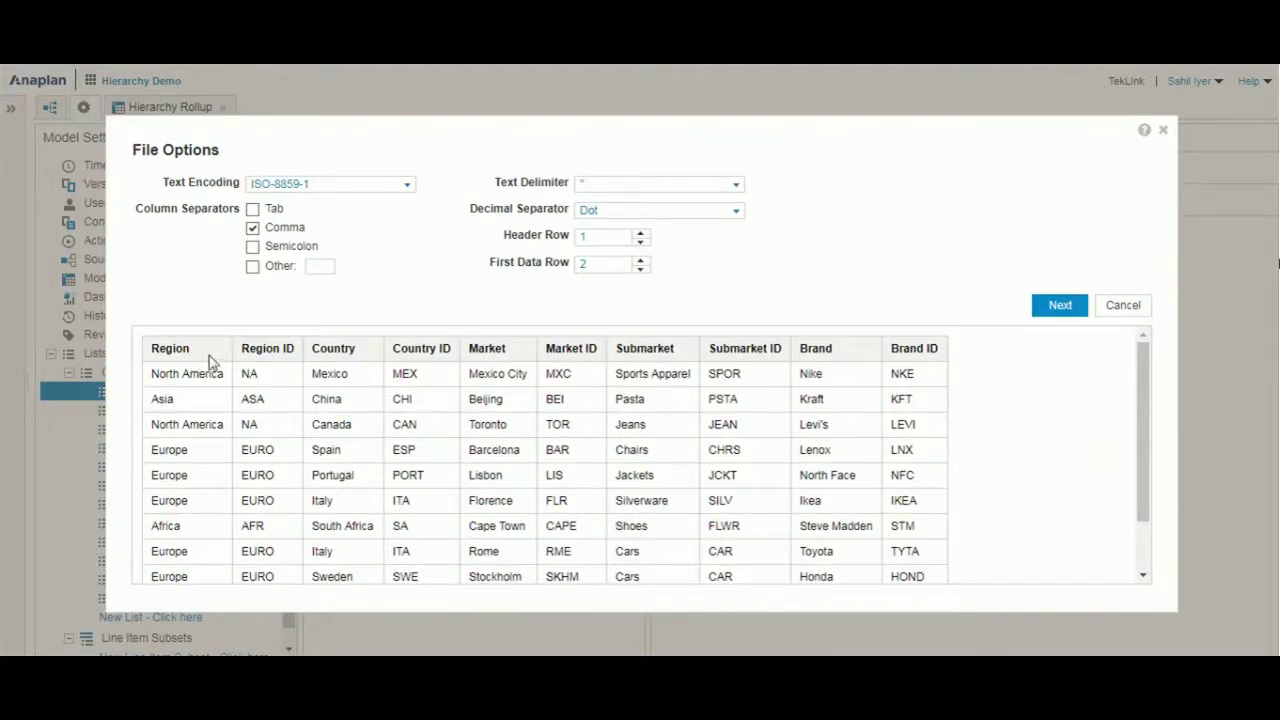
{"action": "left_click", "coordinate": [1044, 309]}
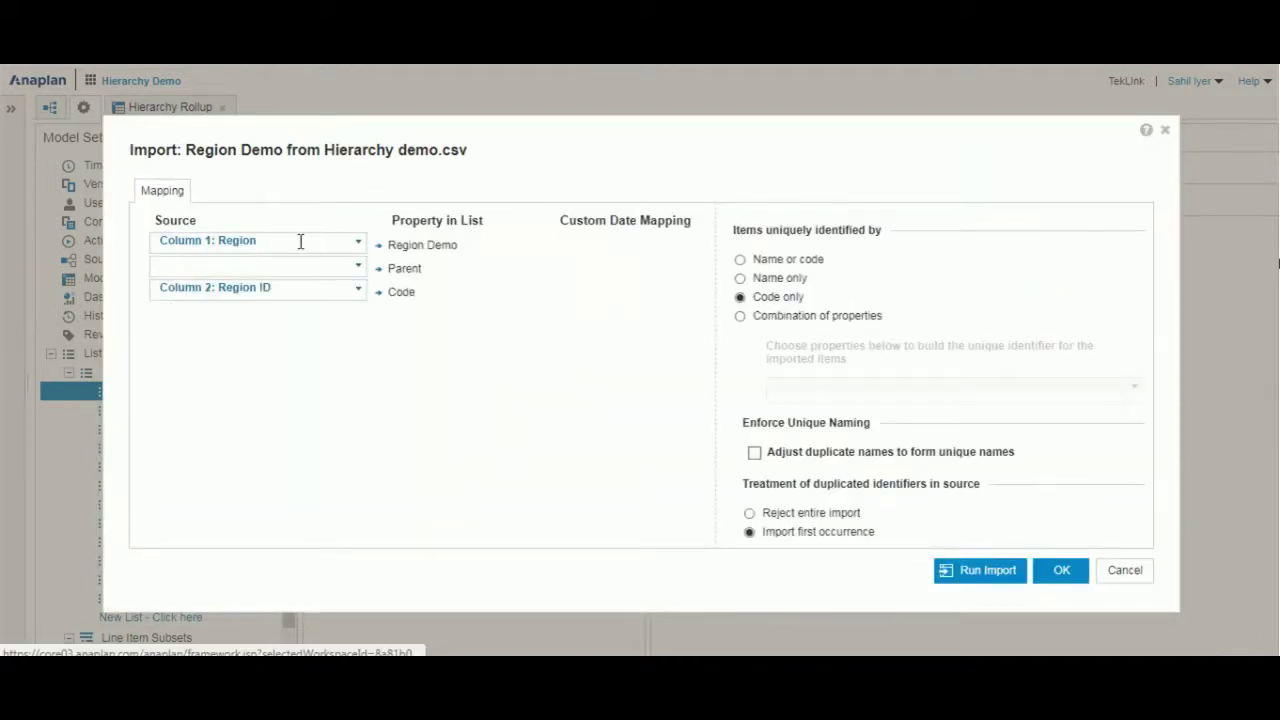
{"action": "left_click", "coordinate": [992, 570]}
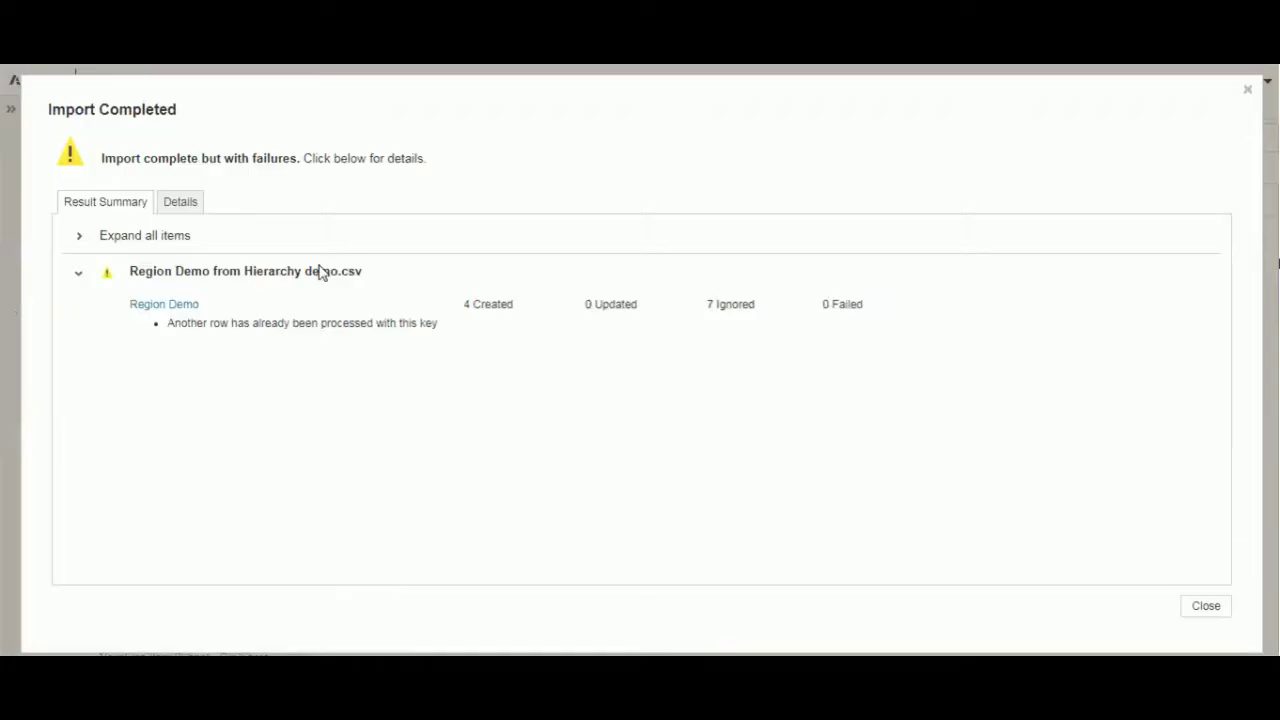
{"action": "left_click", "coordinate": [1214, 606]}
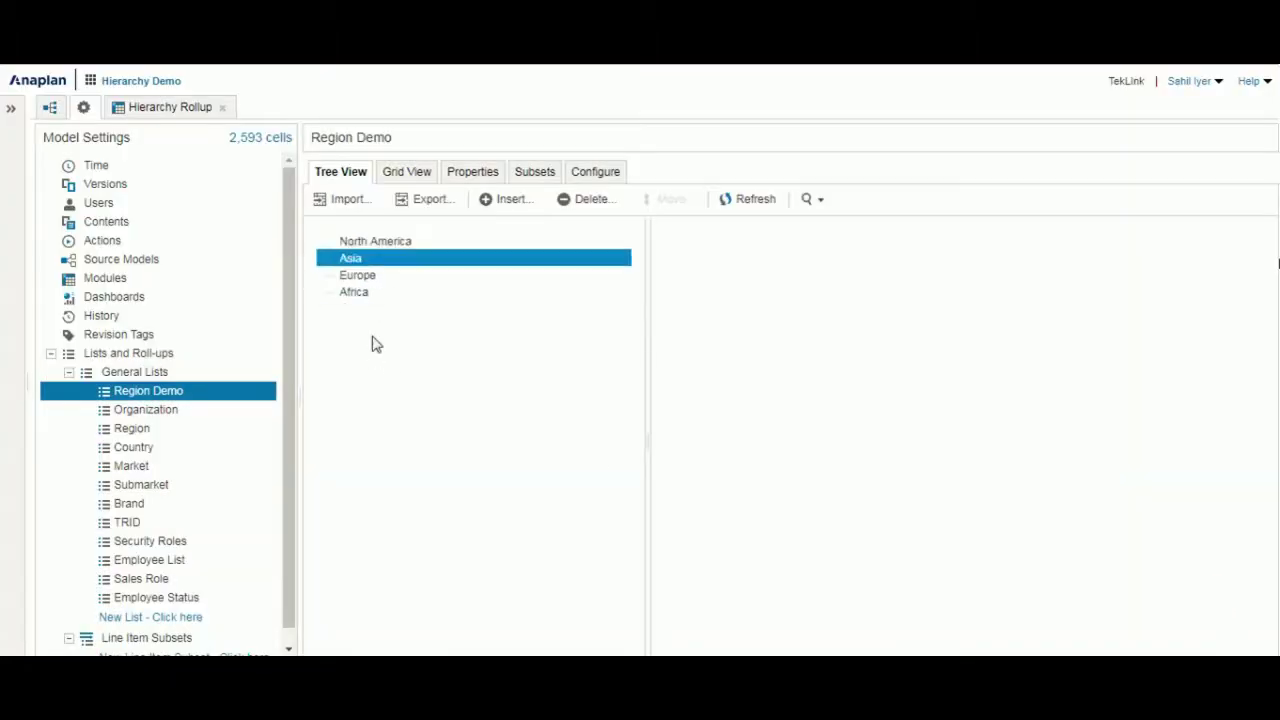
Set the Region list's top level item to International
{"action": "left_click", "coordinate": [146, 428]}
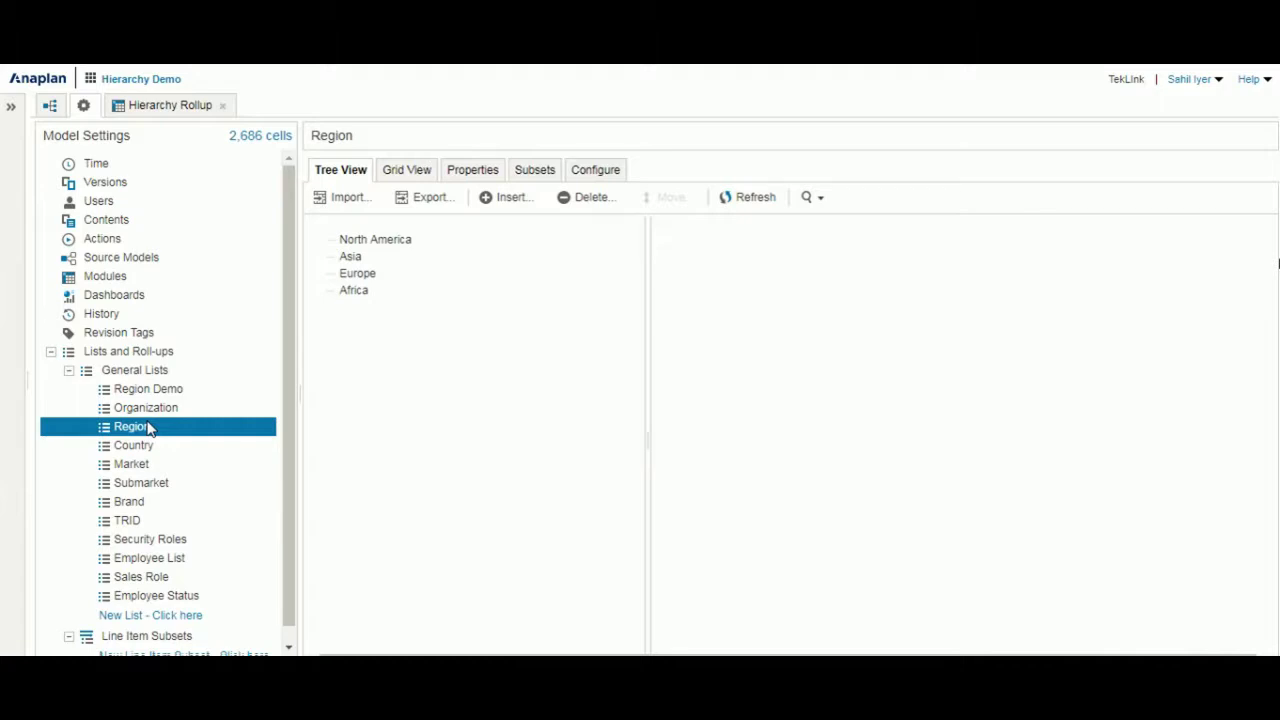
{"action": "left_click", "coordinate": [595, 170]}
{"action": "left_click", "coordinate": [568, 244]}
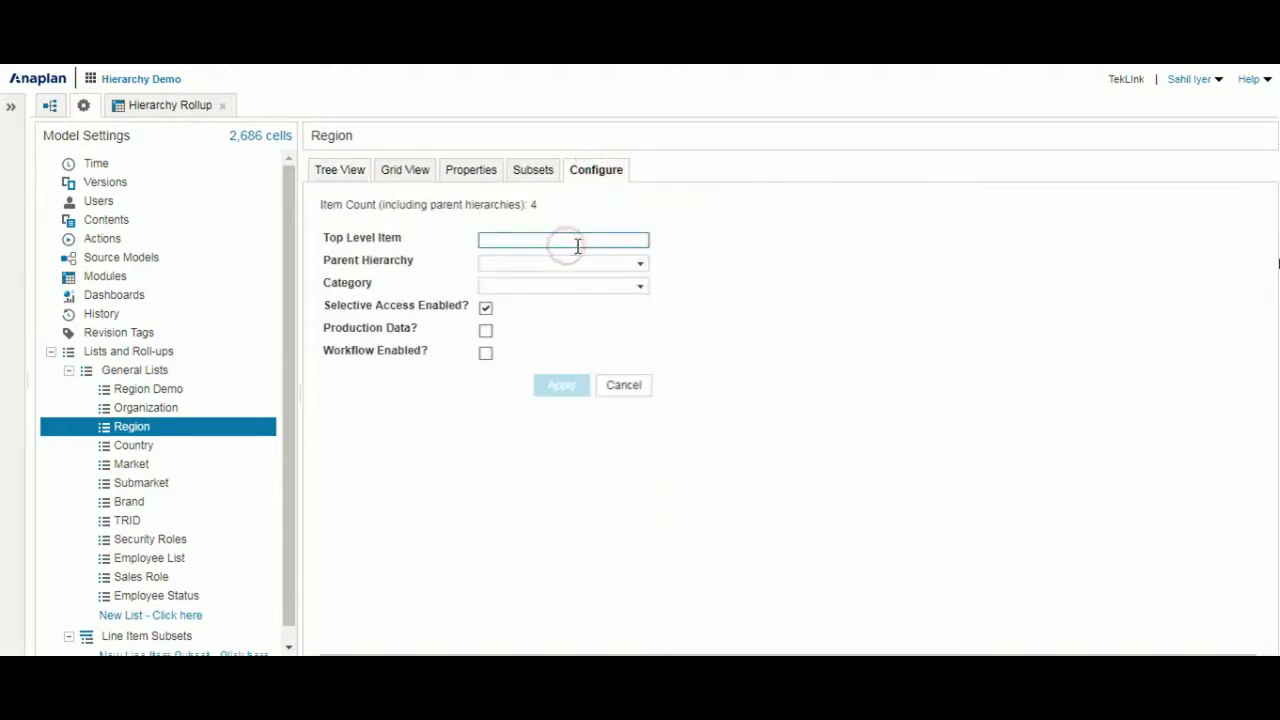
{"action": "type", "text": "International"}
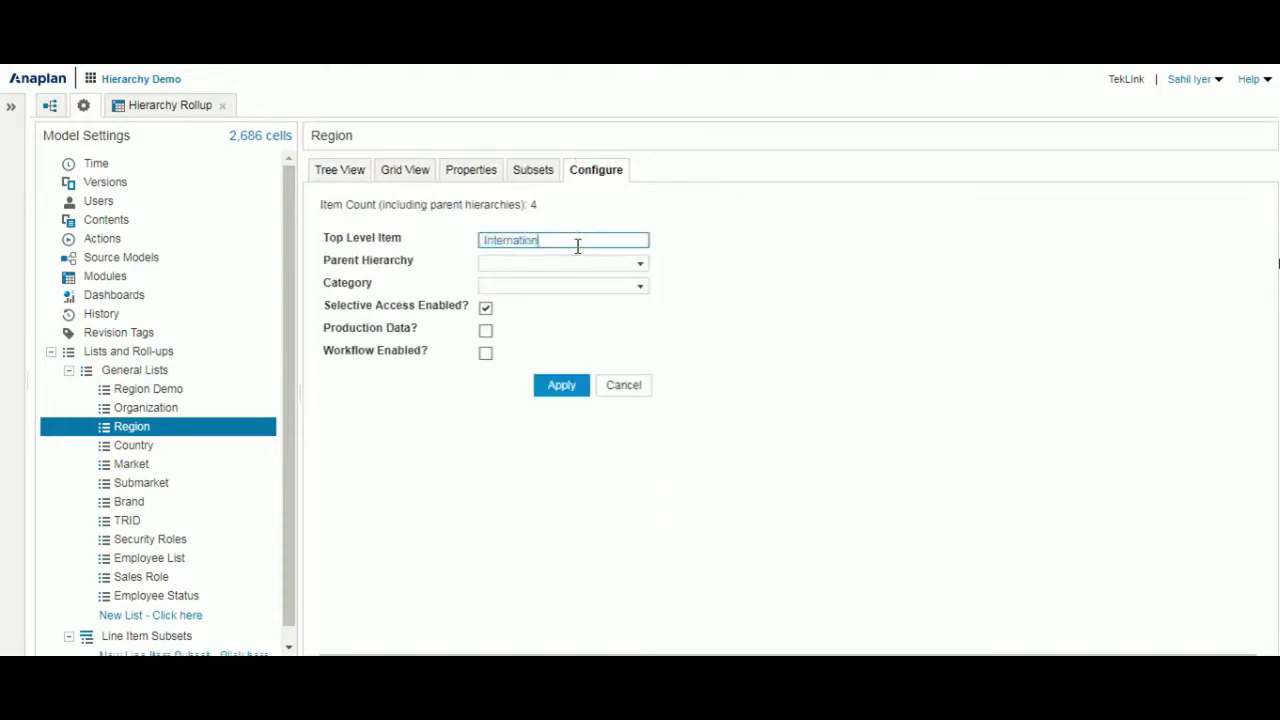
{"action": "left_click", "coordinate": [568, 387]}
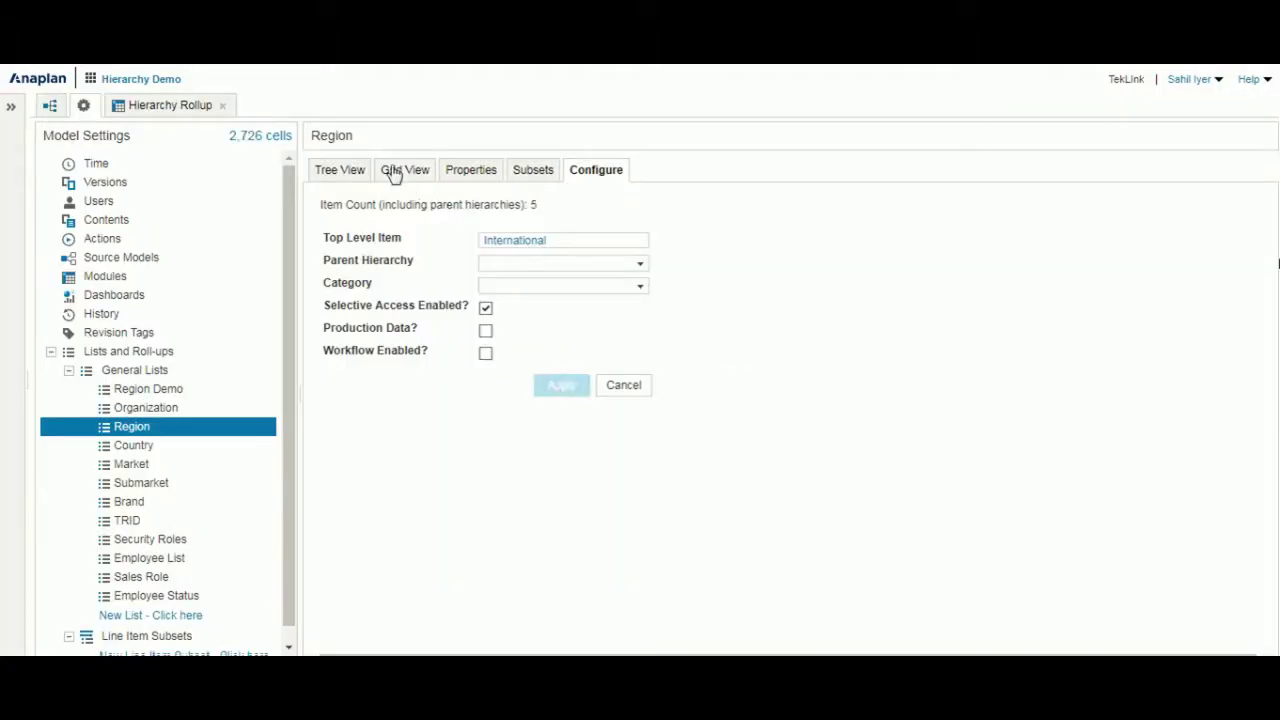
Confirm in the Region grid that North America's parent is now International
{"action": "left_click", "coordinate": [393, 172]}
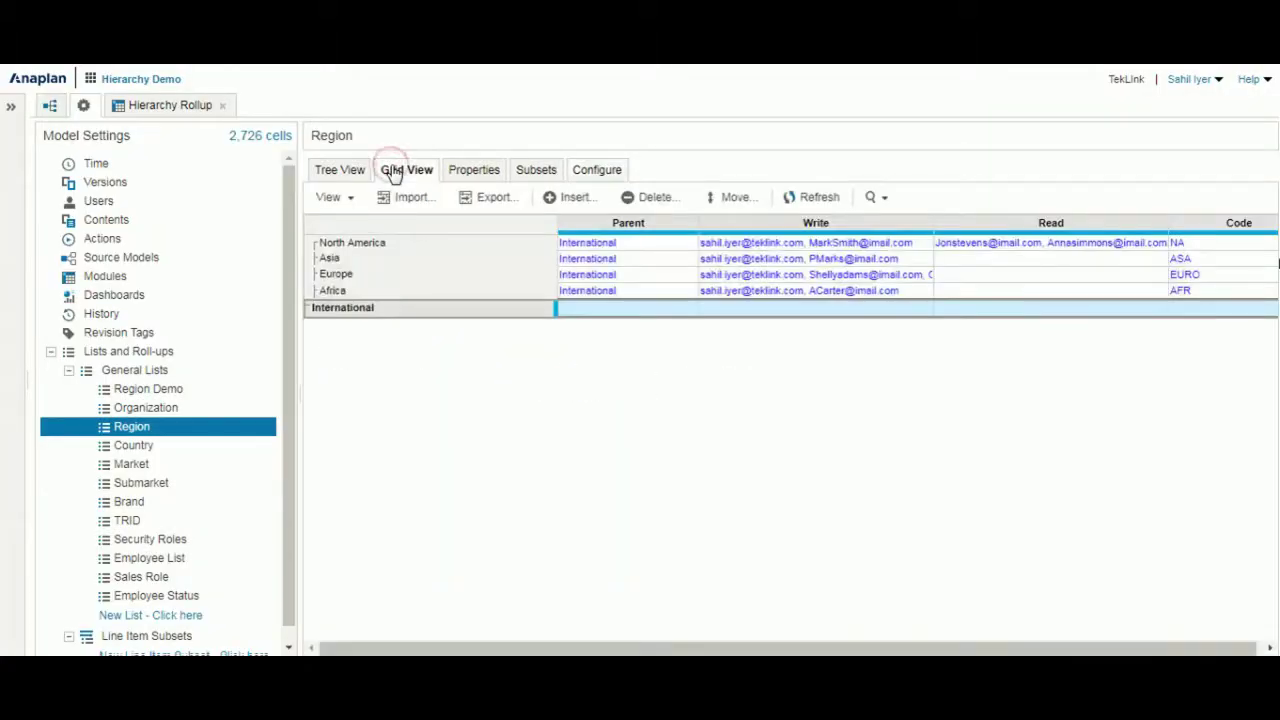
{"action": "left_click", "coordinate": [399, 246]}
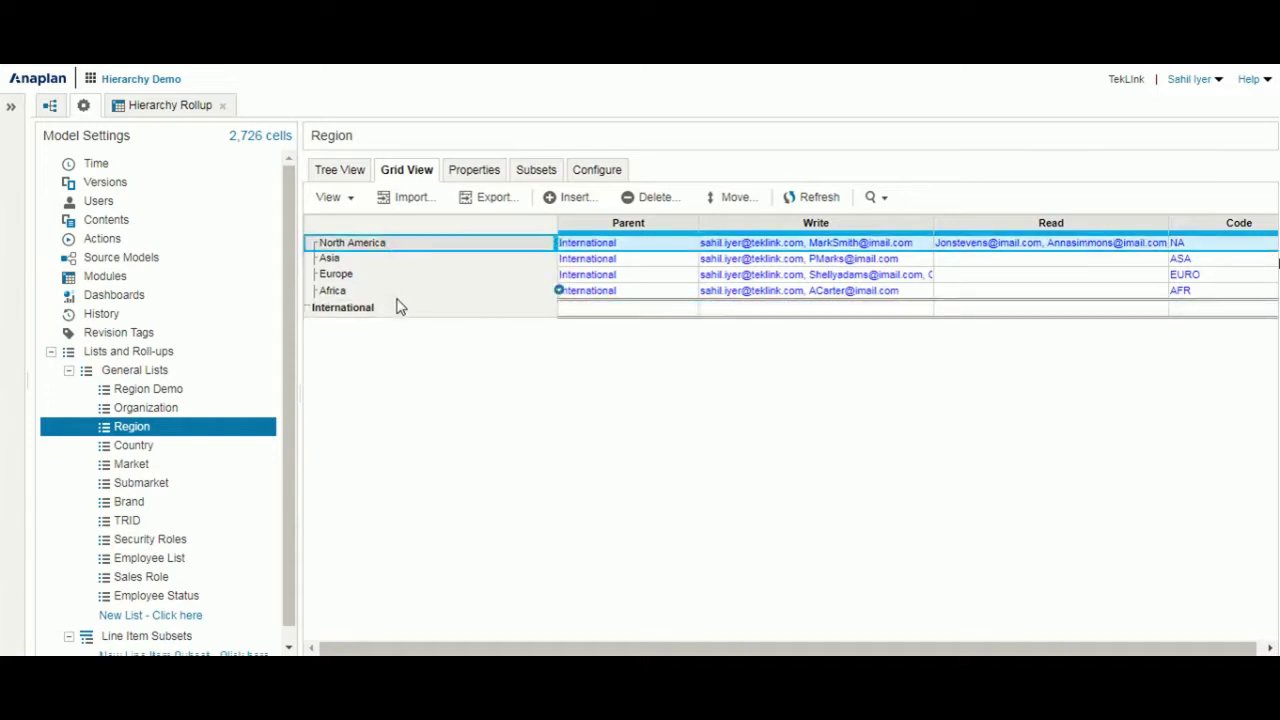
{"action": "left_click", "coordinate": [407, 172]}
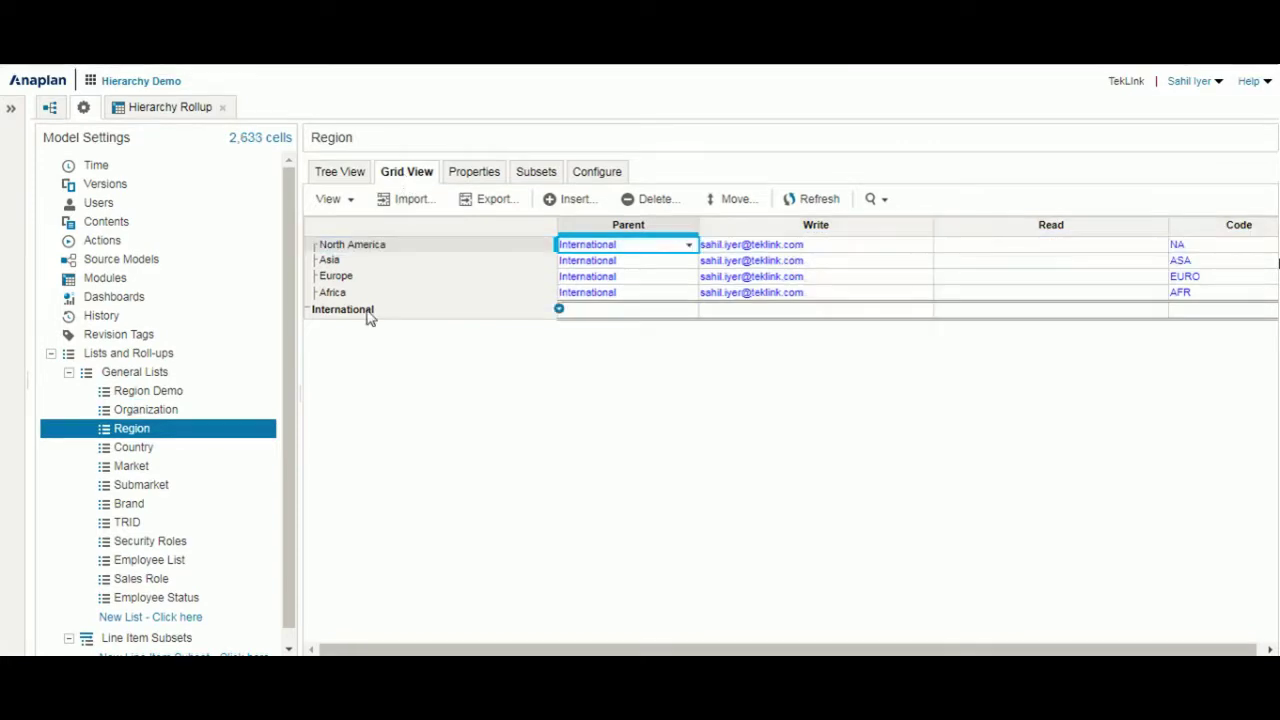
{"action": "left_click", "coordinate": [237, 447]}
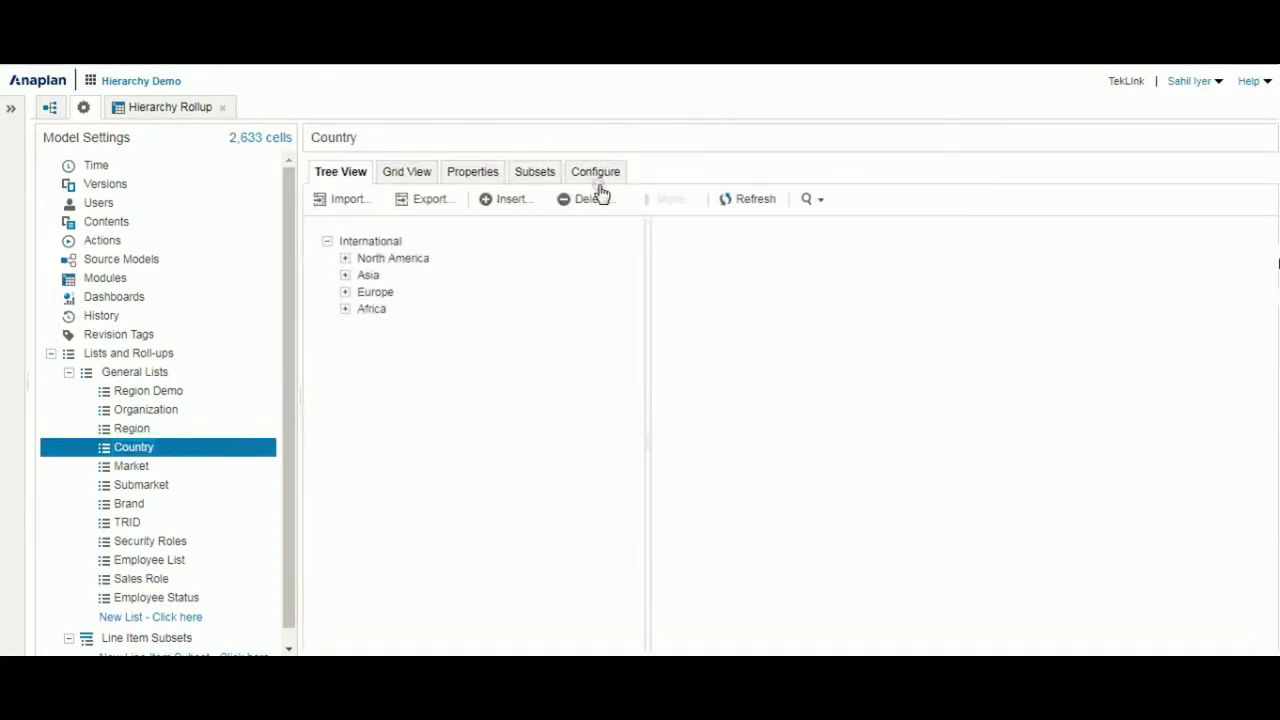
Browse the Country, Market and Brand list settings, ending on the Brand grid with Parent and Code
{"action": "left_click", "coordinate": [601, 176]}
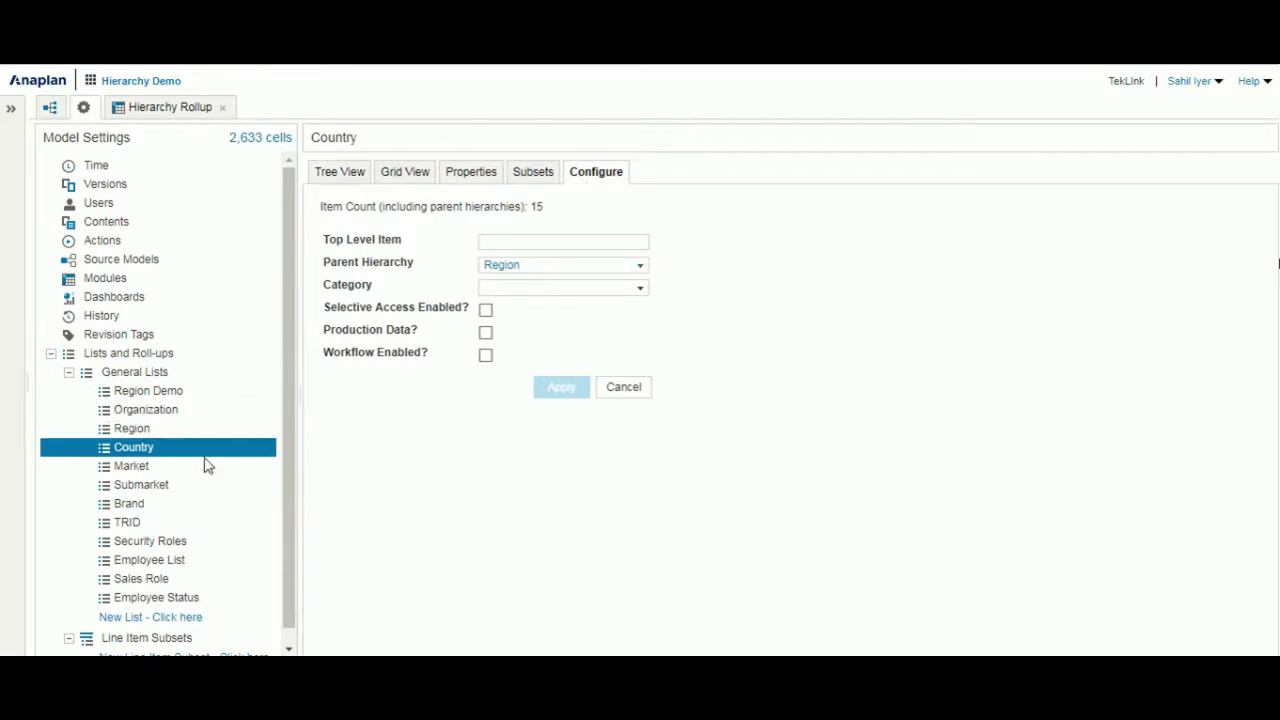
{"action": "left_click", "coordinate": [223, 428], "text": "ctrl"}
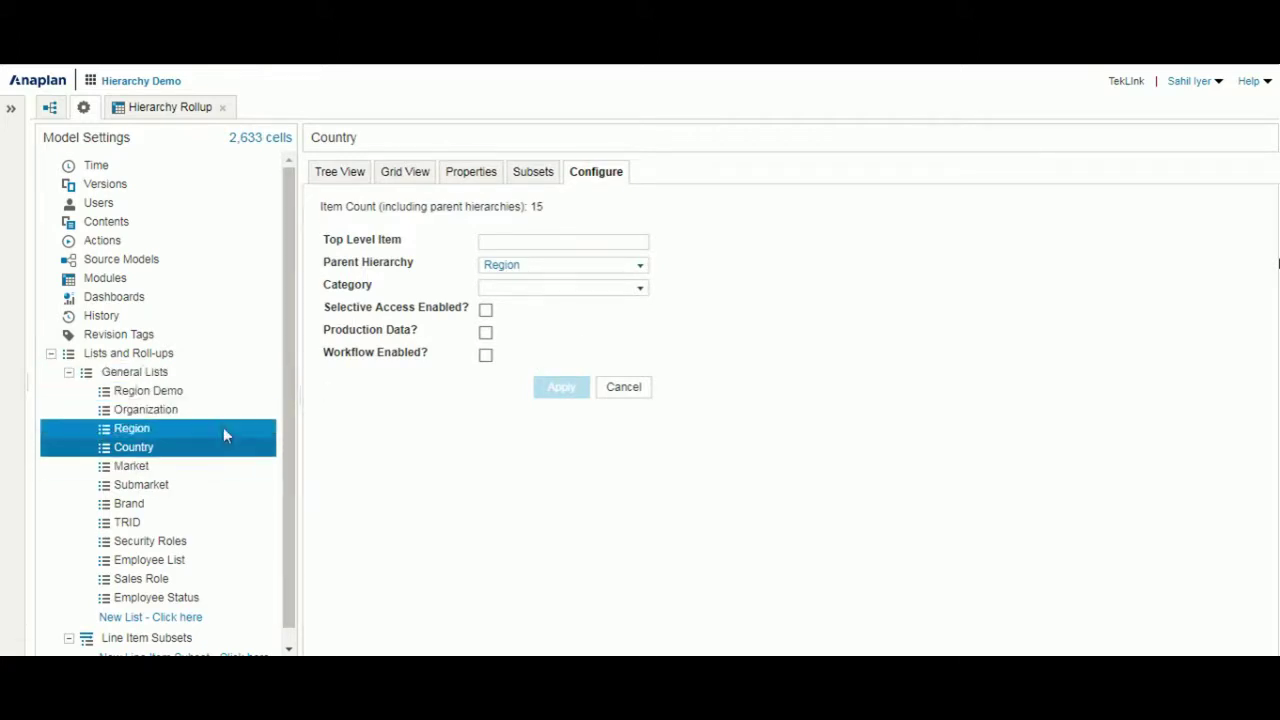
{"action": "left_click", "coordinate": [215, 466]}
{"action": "left_click", "coordinate": [598, 176]}
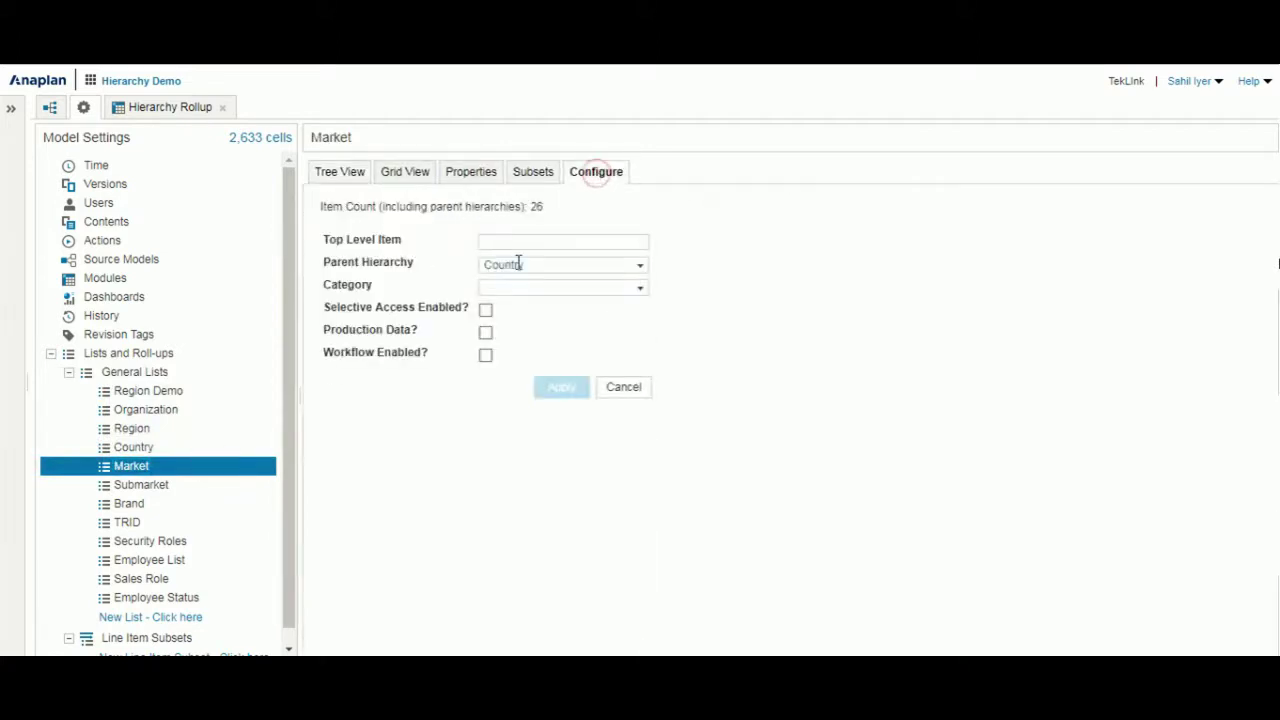
{"action": "left_click", "coordinate": [177, 504], "text": "ctrl"}
{"action": "left_click", "coordinate": [582, 177]}
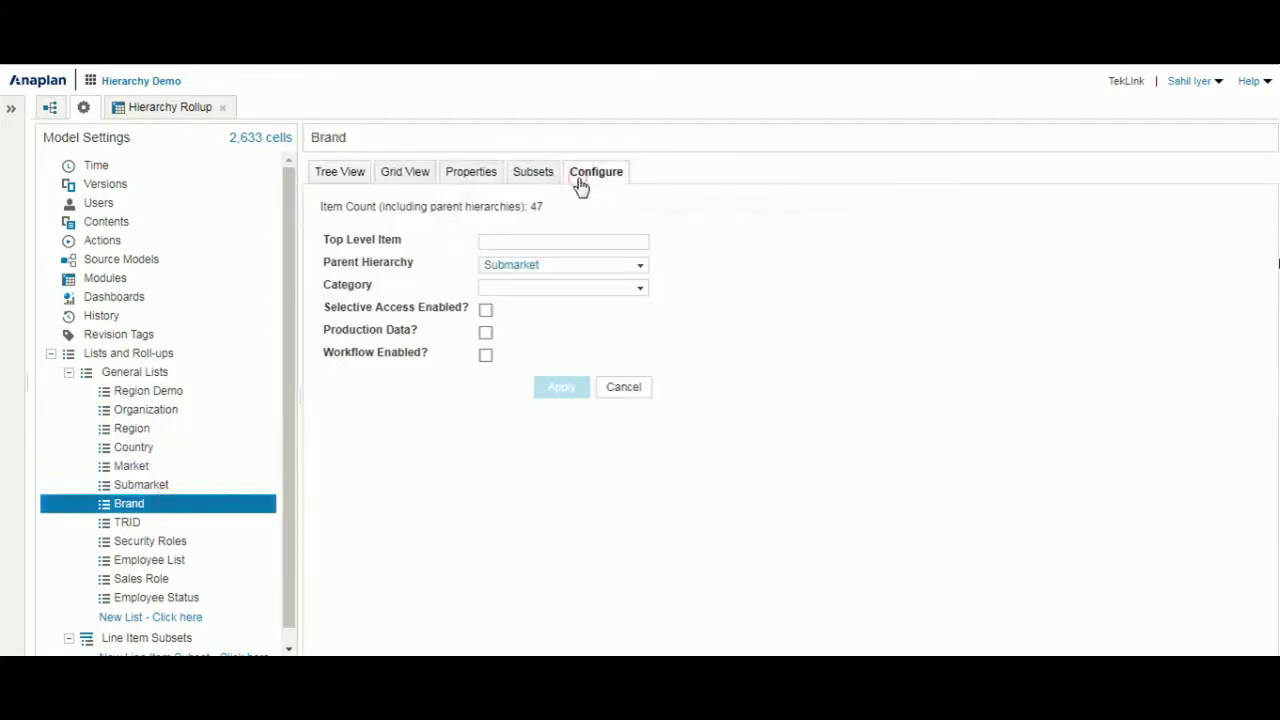
{"action": "left_click", "coordinate": [427, 184]}
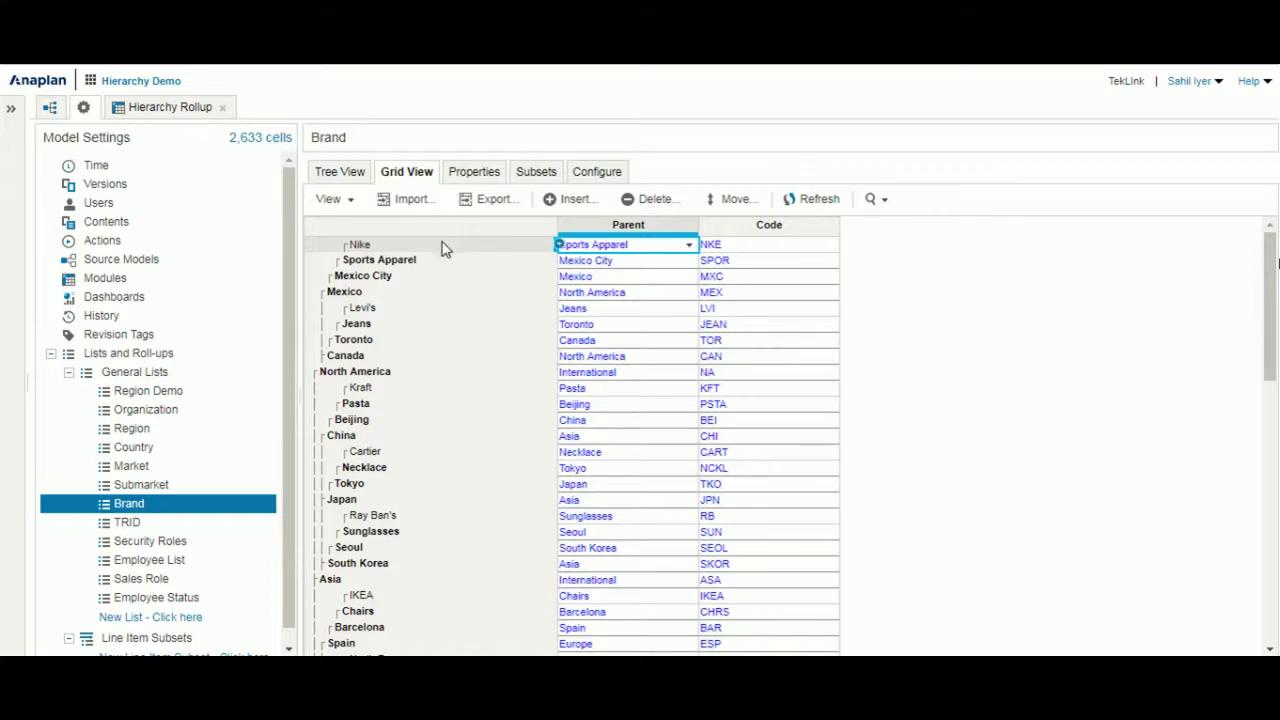
Insert a new brand Reebok below Nike with code RBOK
{"action": "left_click", "coordinate": [498, 247]}
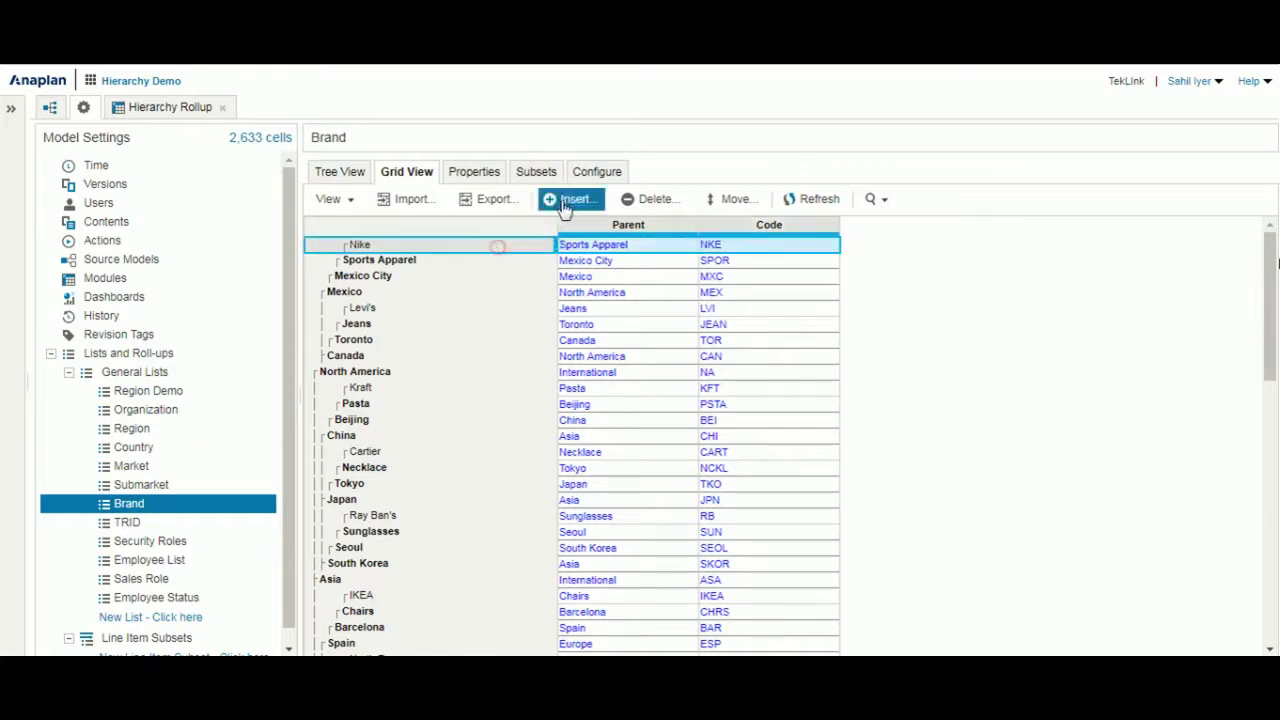
{"action": "left_click", "coordinate": [567, 200]}
{"action": "type", "text": "R"}
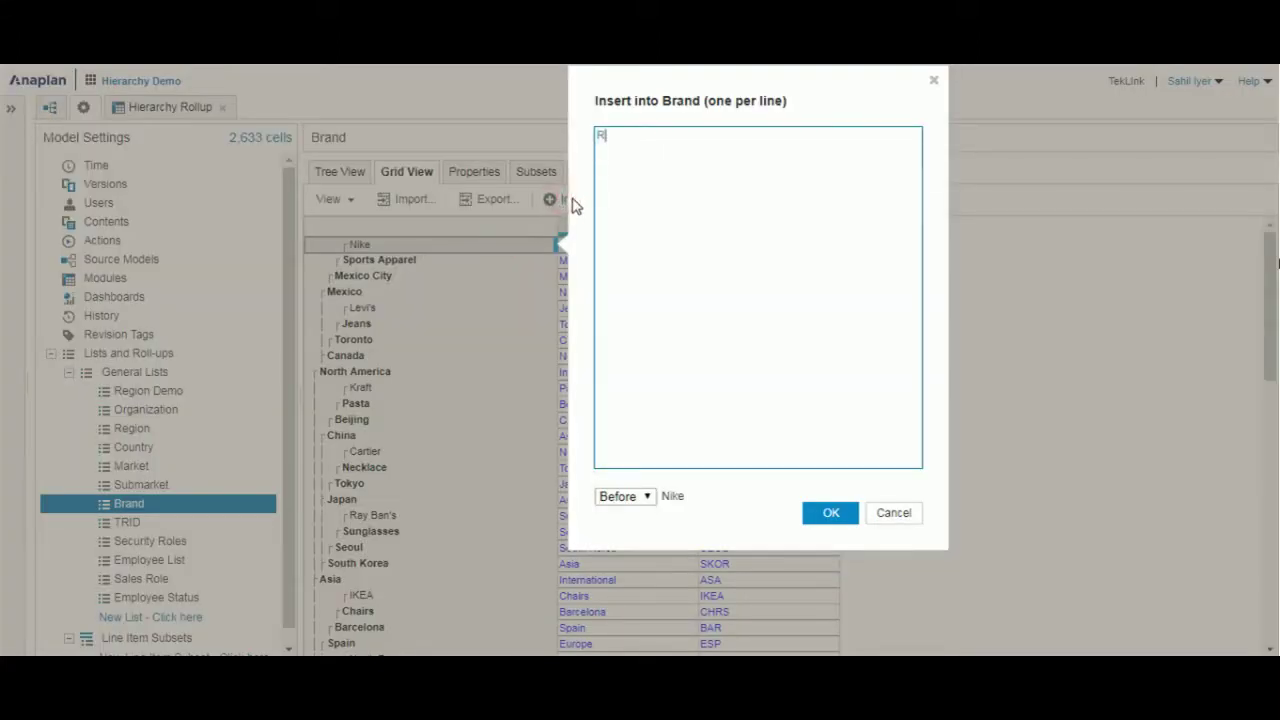
{"action": "type", "text": "eebok"}
{"action": "left_click", "coordinate": [830, 512]}
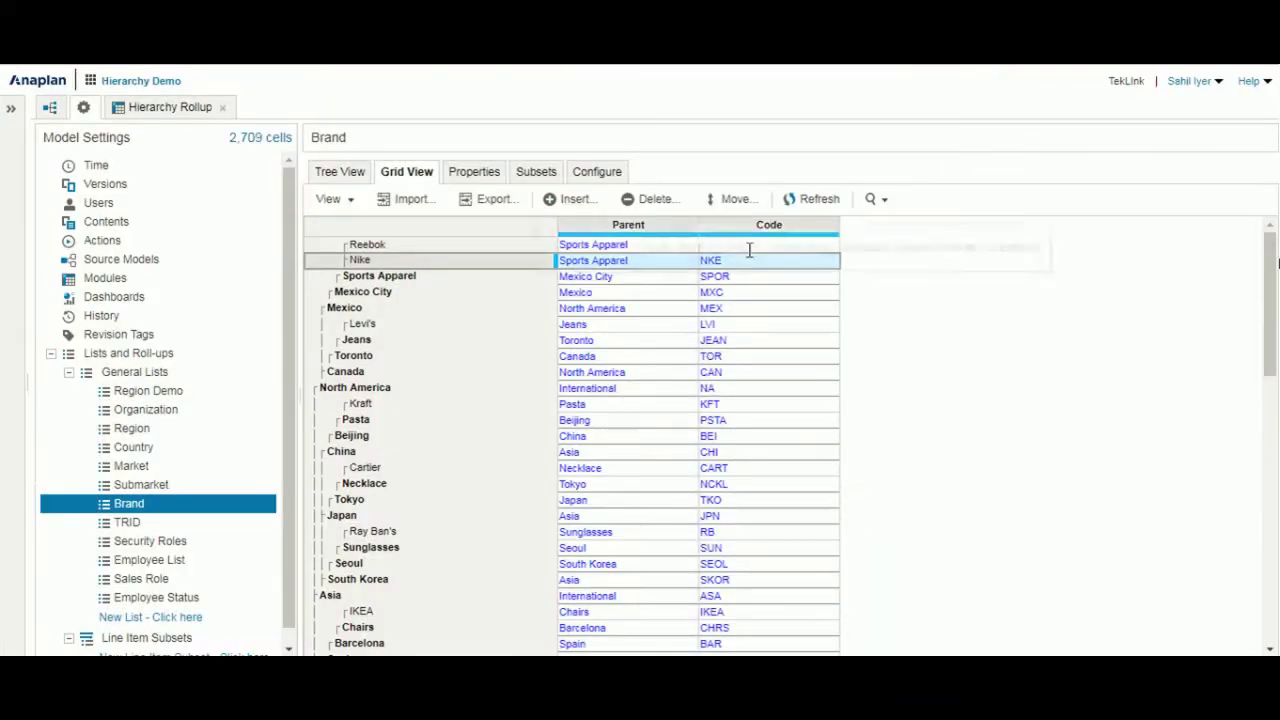
{"action": "left_click", "coordinate": [817, 250]}
{"action": "type", "text": "RBOK"}
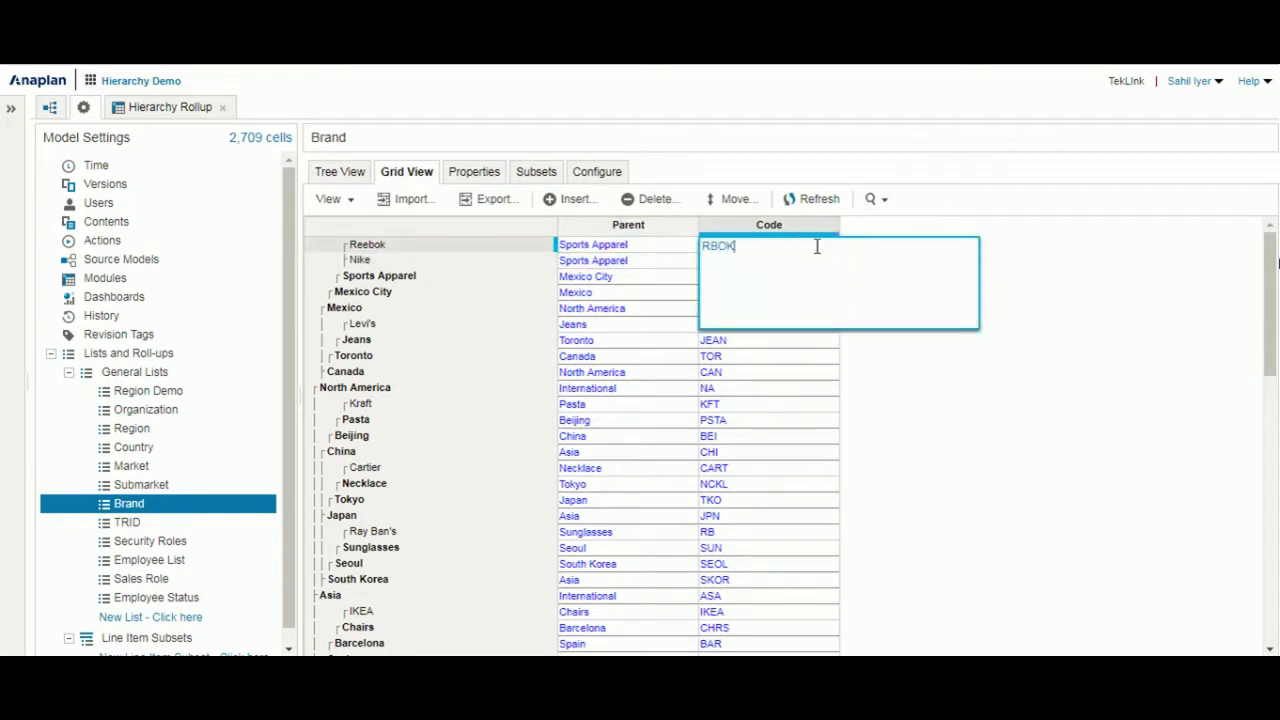
{"action": "key", "text": "Return"}
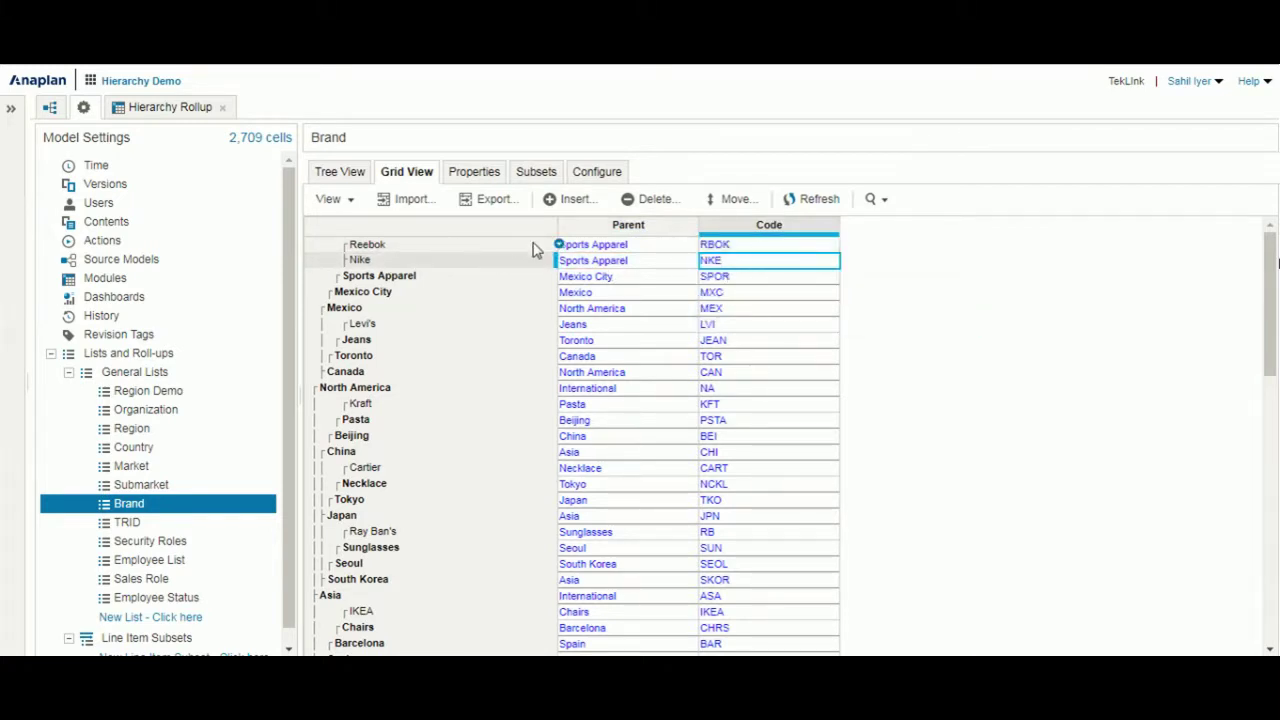
Set the new brand's parent to Jeans and rename it to Denim
{"action": "left_click", "coordinate": [605, 248]}
{"action": "double_click", "coordinate": [686, 246]}
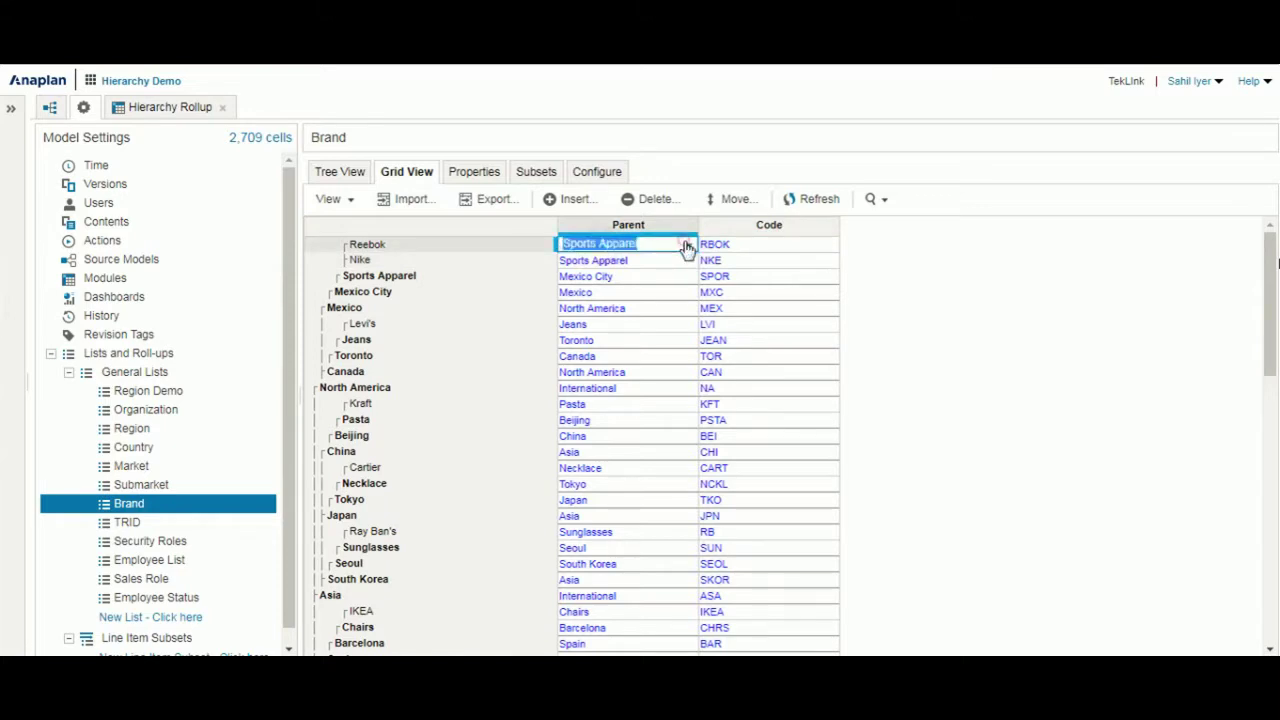
{"action": "left_click", "coordinate": [688, 245]}
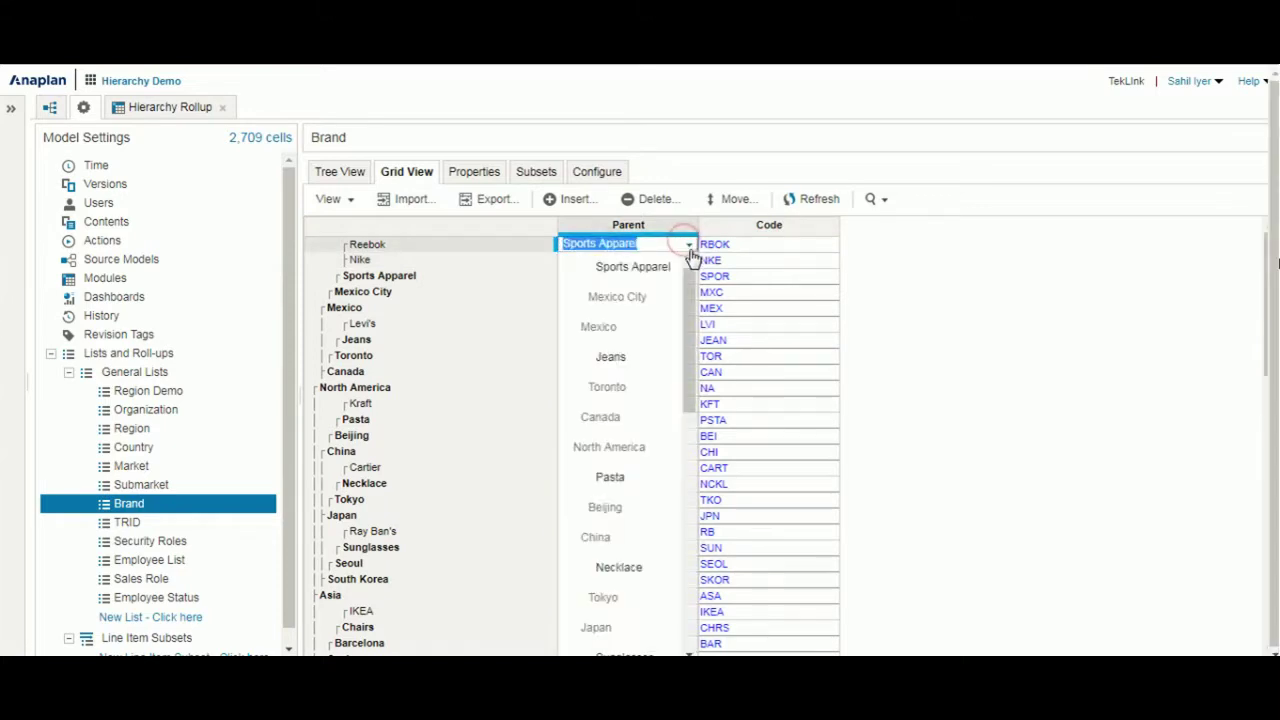
{"action": "left_click", "coordinate": [649, 363]}
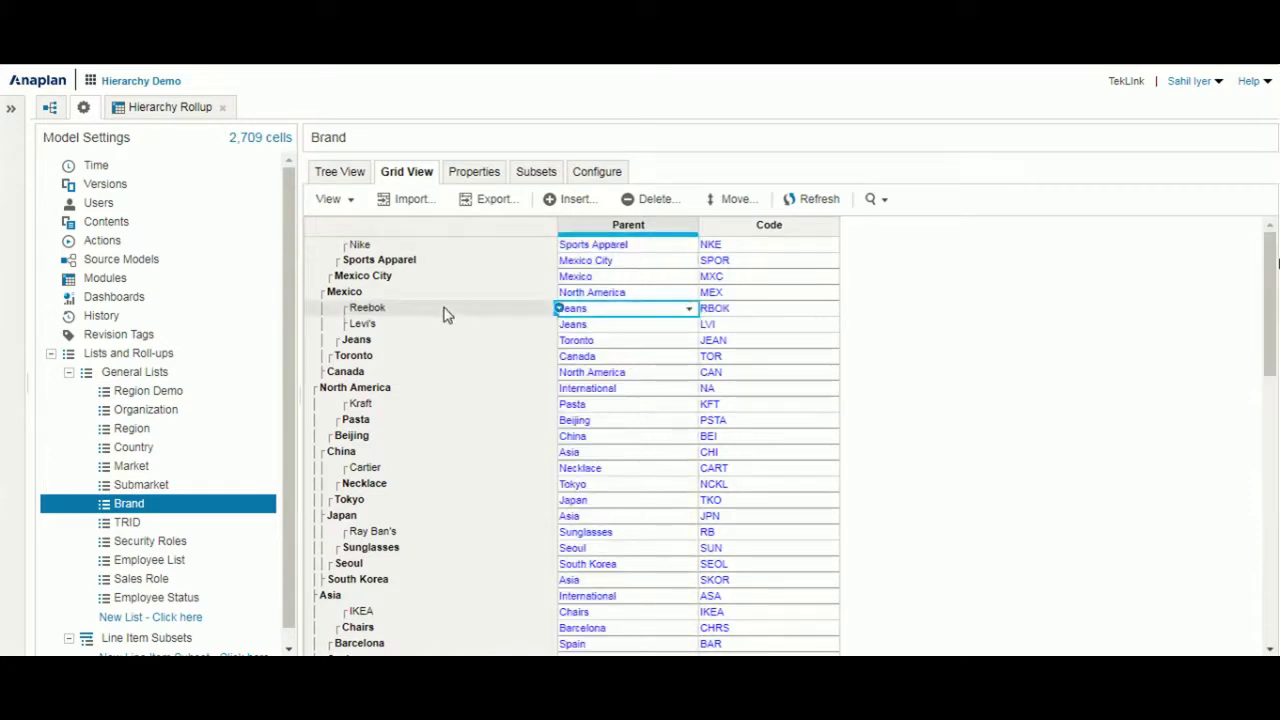
{"action": "double_click", "coordinate": [445, 309]}
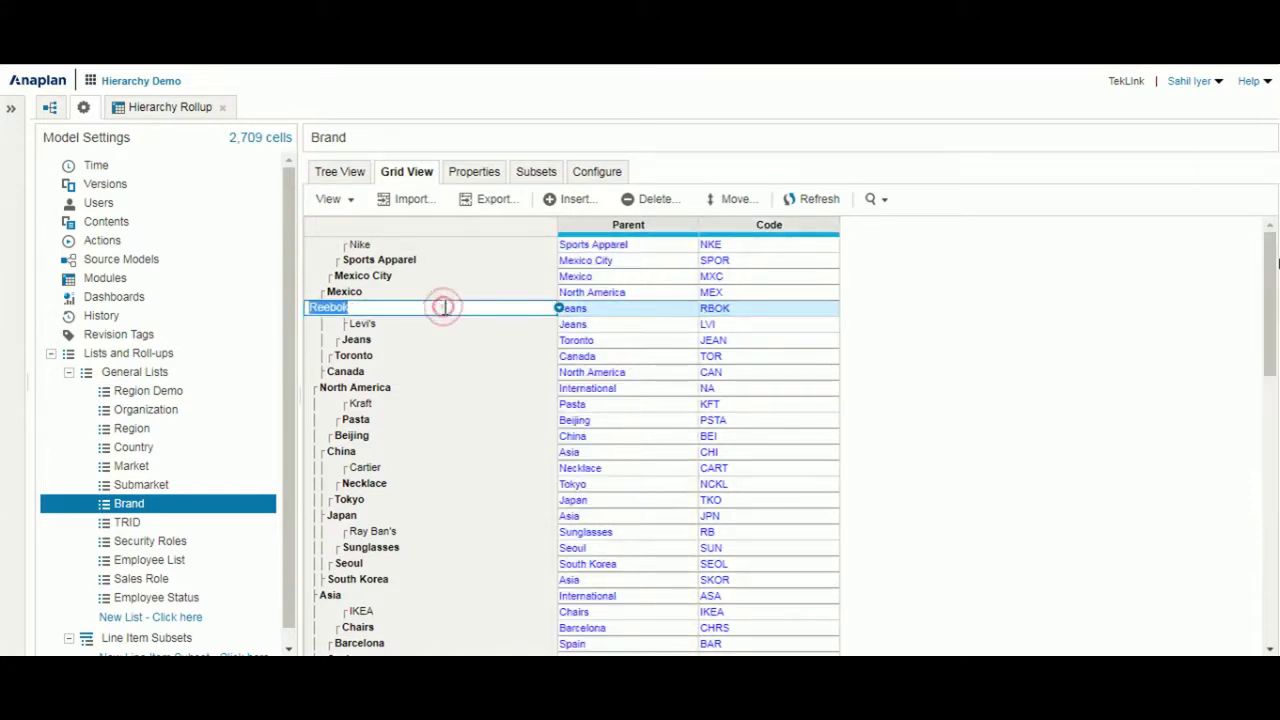
{"action": "type", "text": "Denim"}
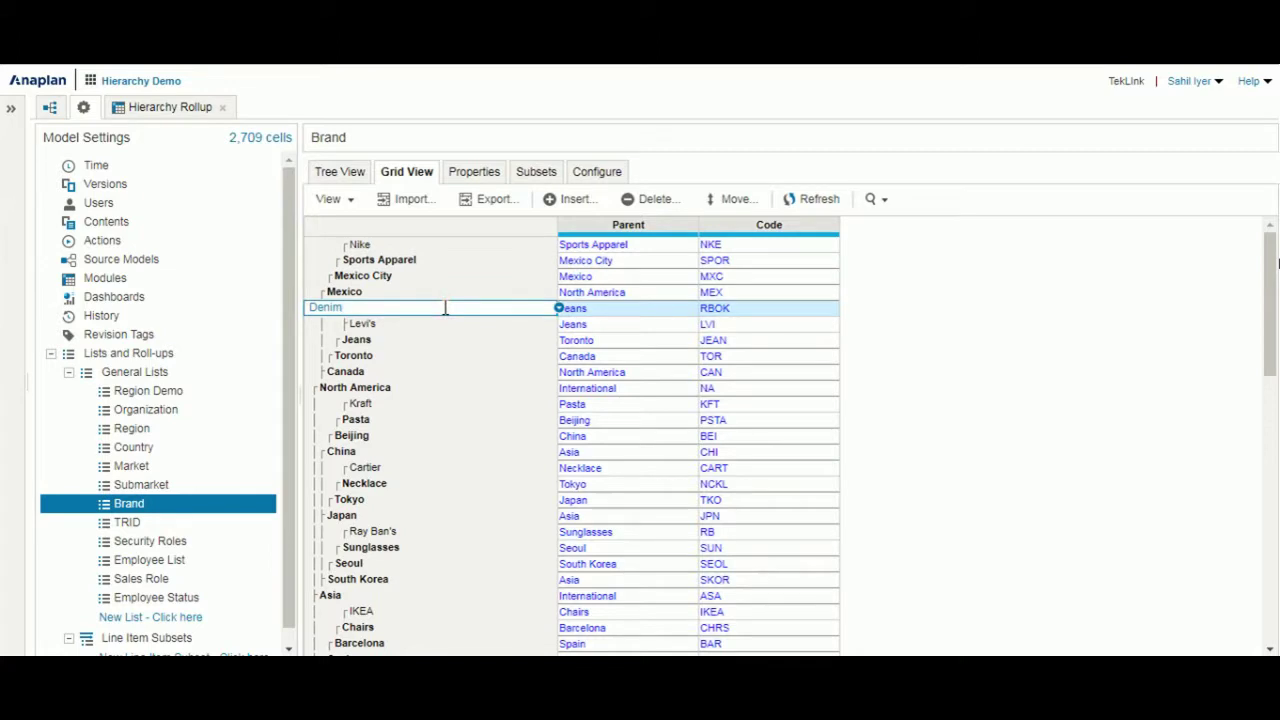
{"action": "key", "text": "Return"}
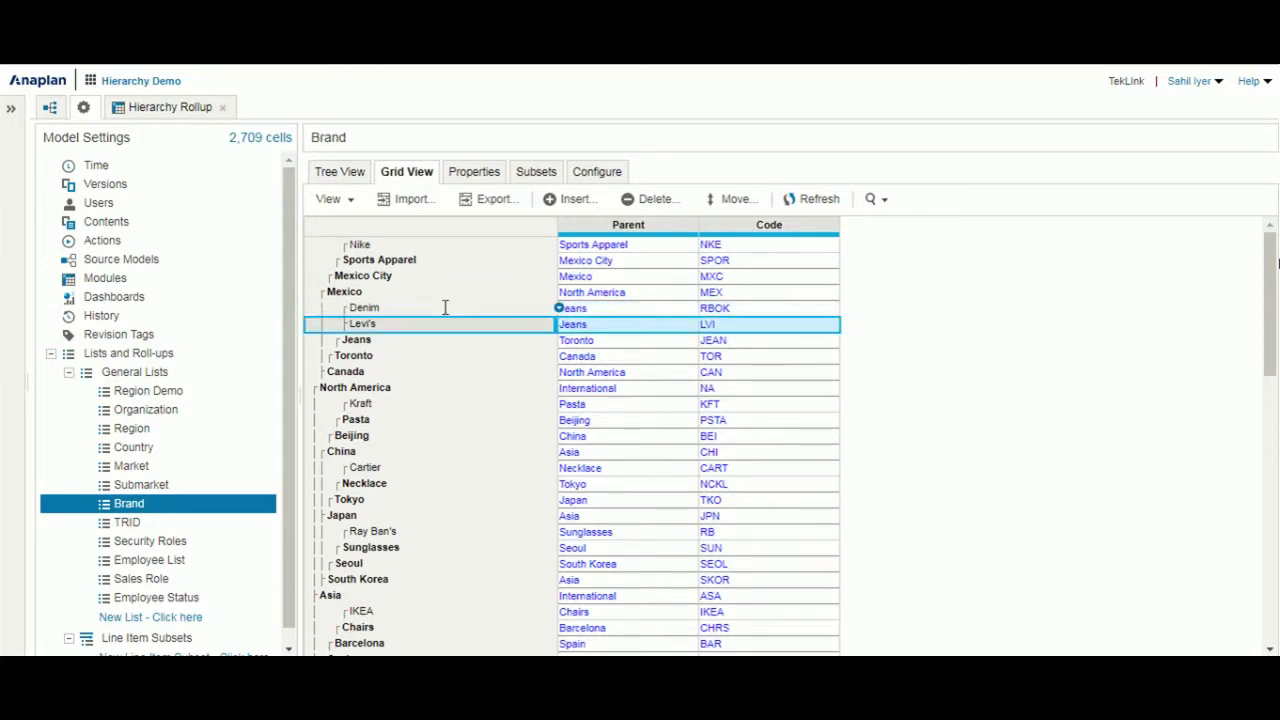
Check Hierarchy Rollup Amounts for Honda and Toyota and the rolled-up Italy and Europe totals
{"action": "left_click", "coordinate": [173, 108]}
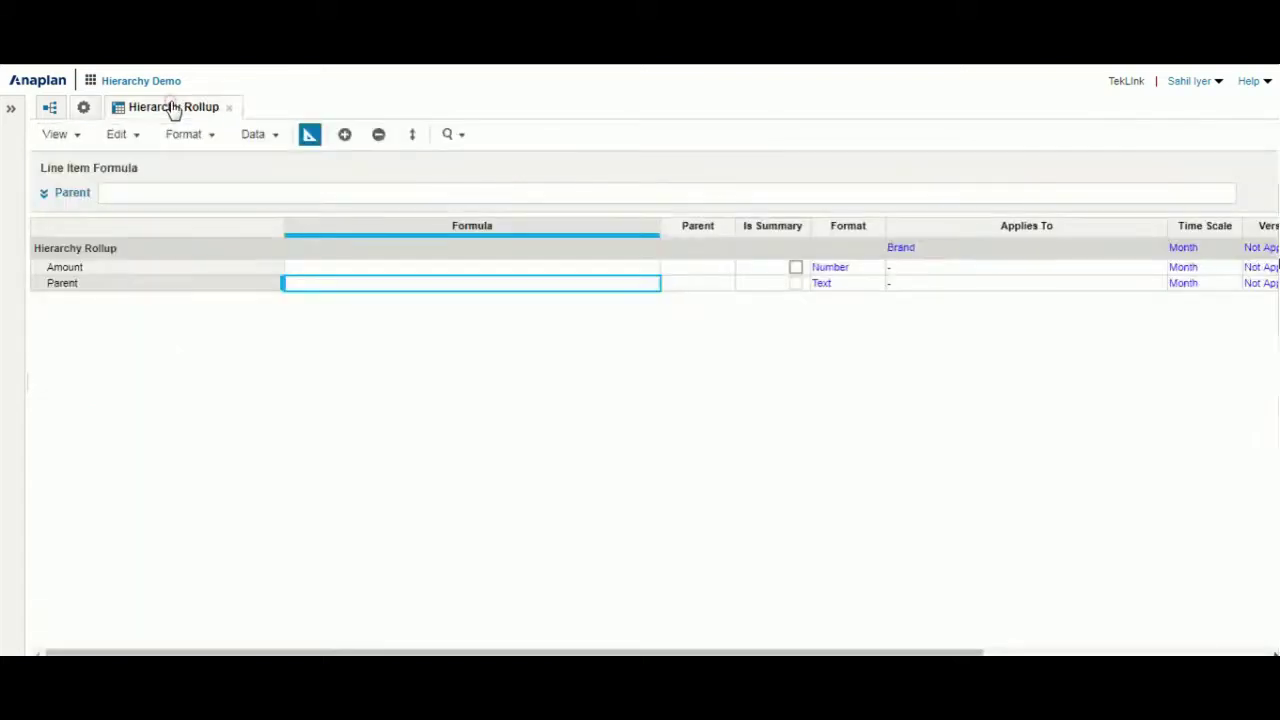
{"action": "left_click", "coordinate": [309, 135]}
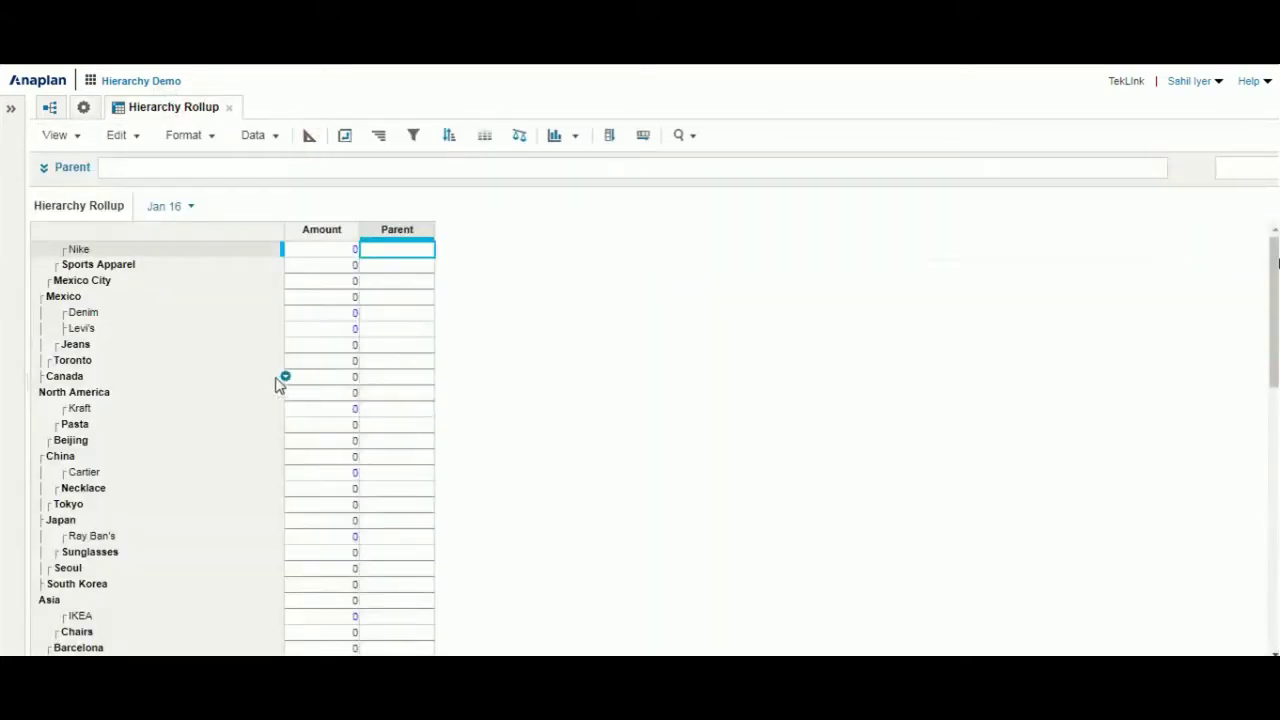
{"action": "scroll", "coordinate": [290, 400], "scroll_direction": "down", "scroll_amount": 6}
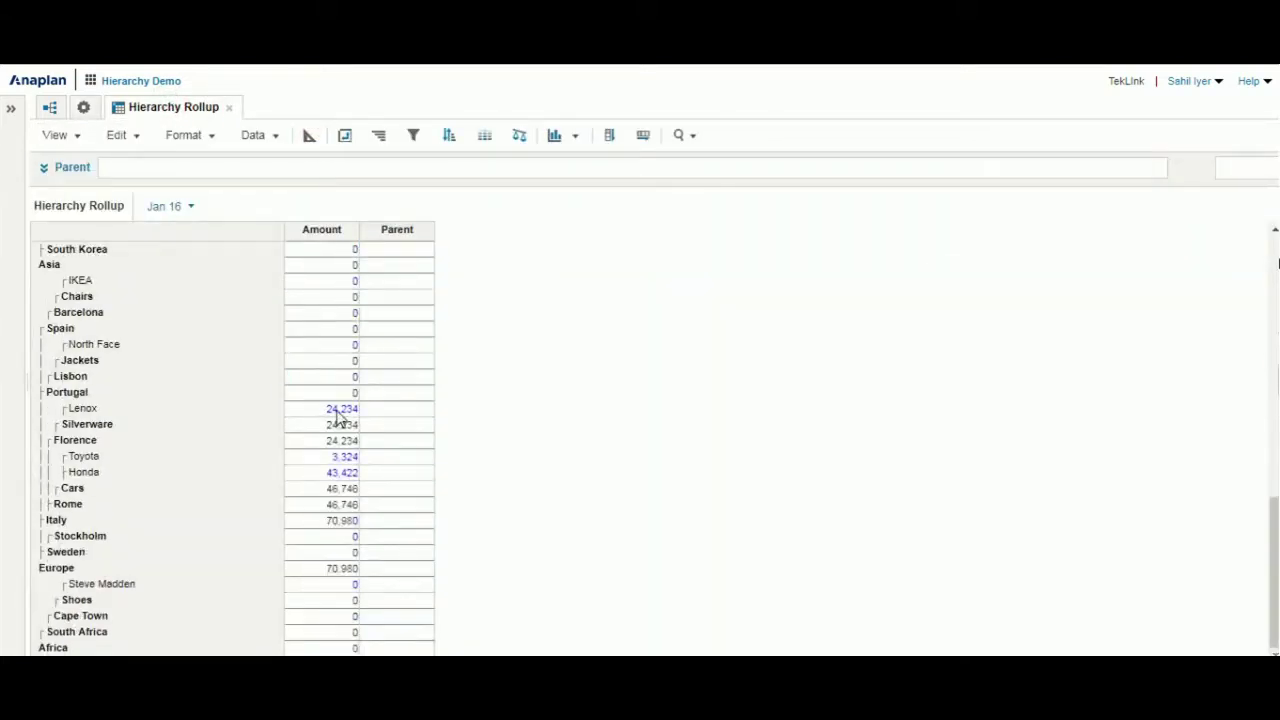
{"action": "left_click", "coordinate": [340, 474]}
{"action": "left_click", "coordinate": [342, 456]}
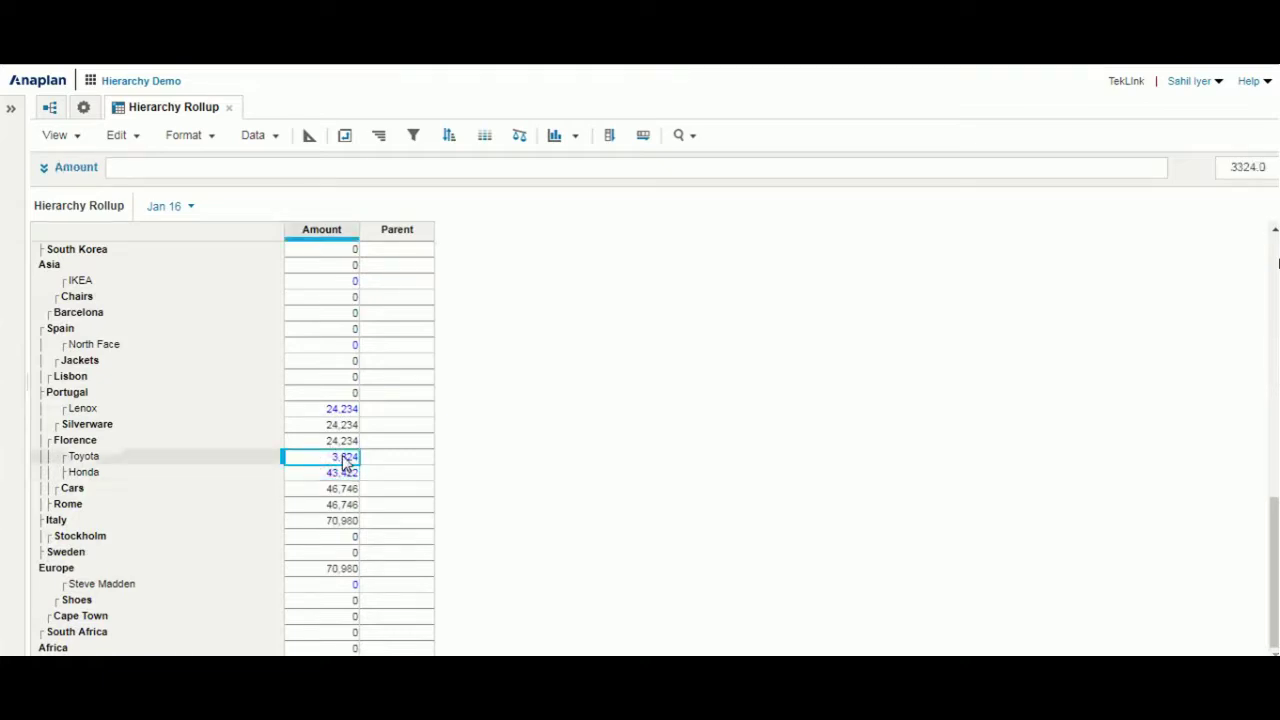
{"action": "left_click", "coordinate": [340, 521]}
{"action": "left_click", "coordinate": [342, 569]}
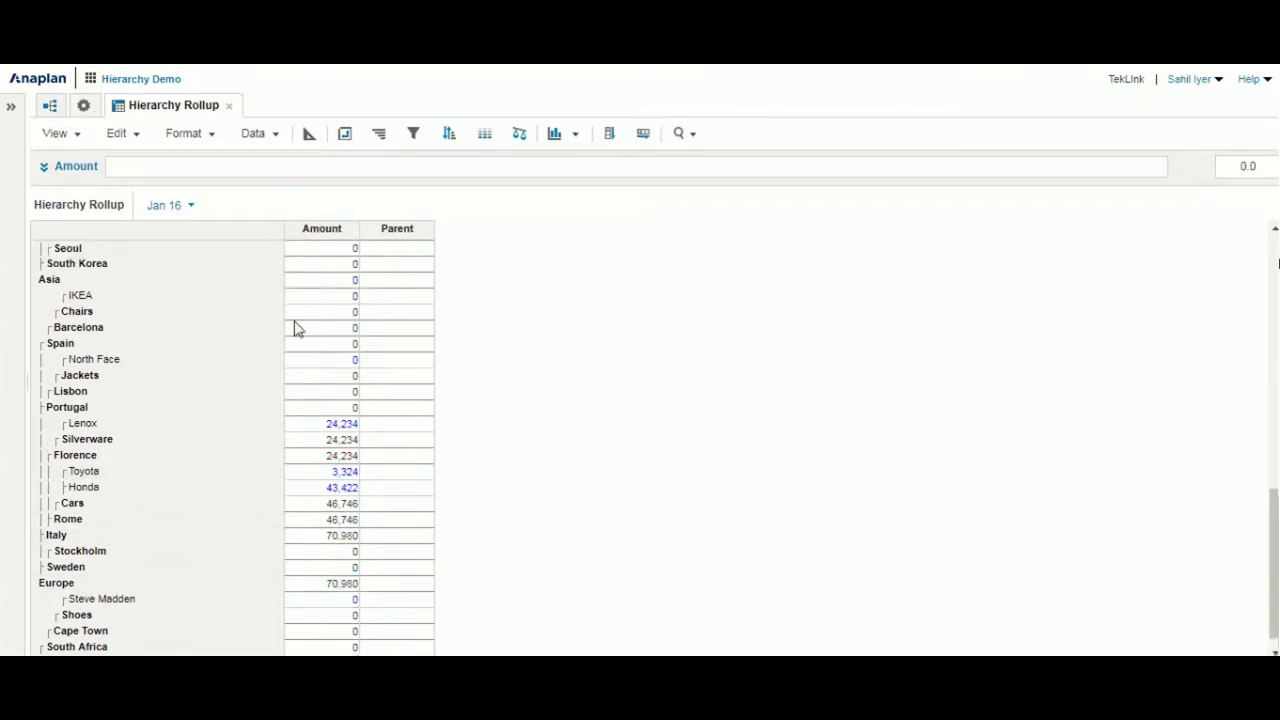
{"action": "left_click", "coordinate": [84, 106]}
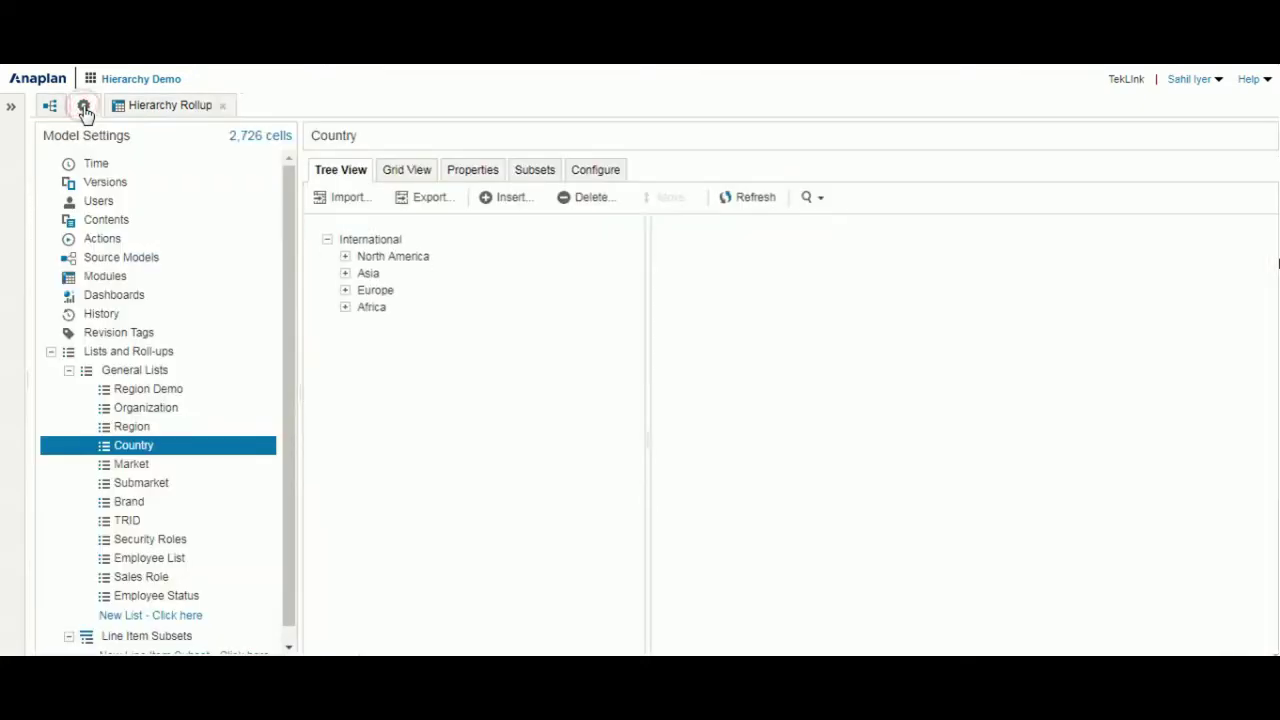
Inspect the Manager values for Mexico and Canada in the Country grid
{"action": "left_click", "coordinate": [410, 172]}
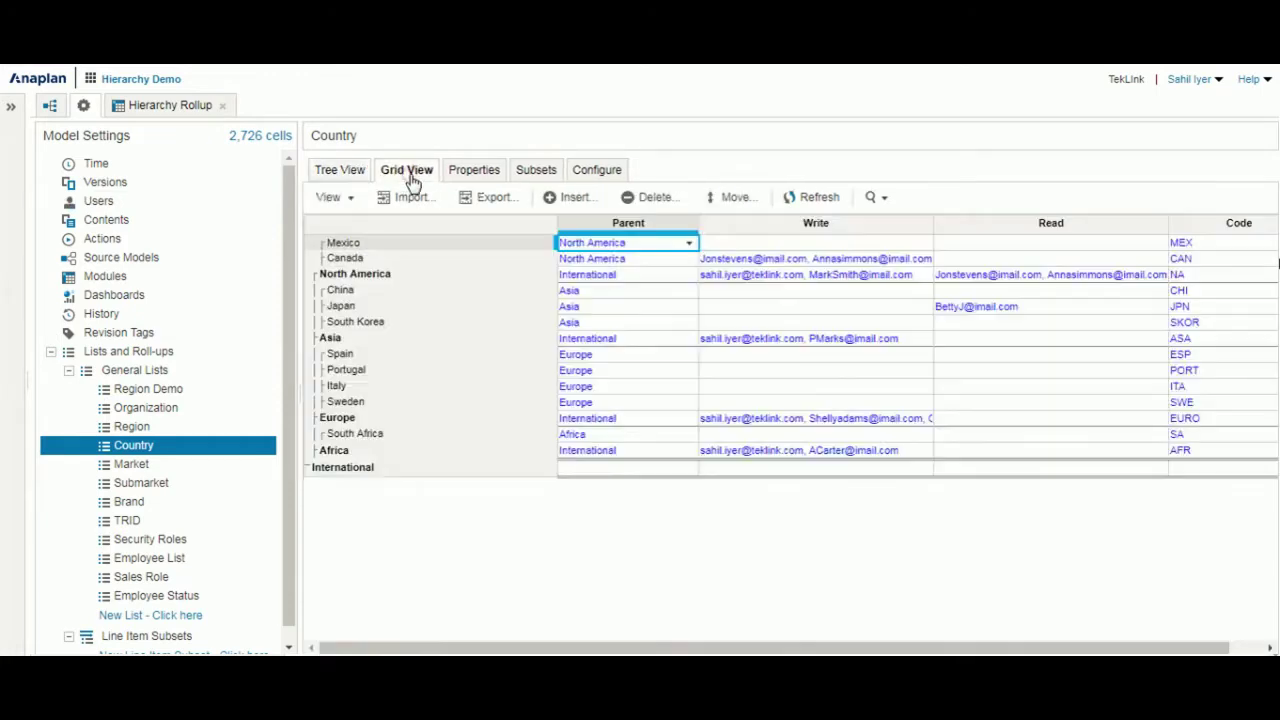
{"action": "left_click", "coordinate": [396, 246]}
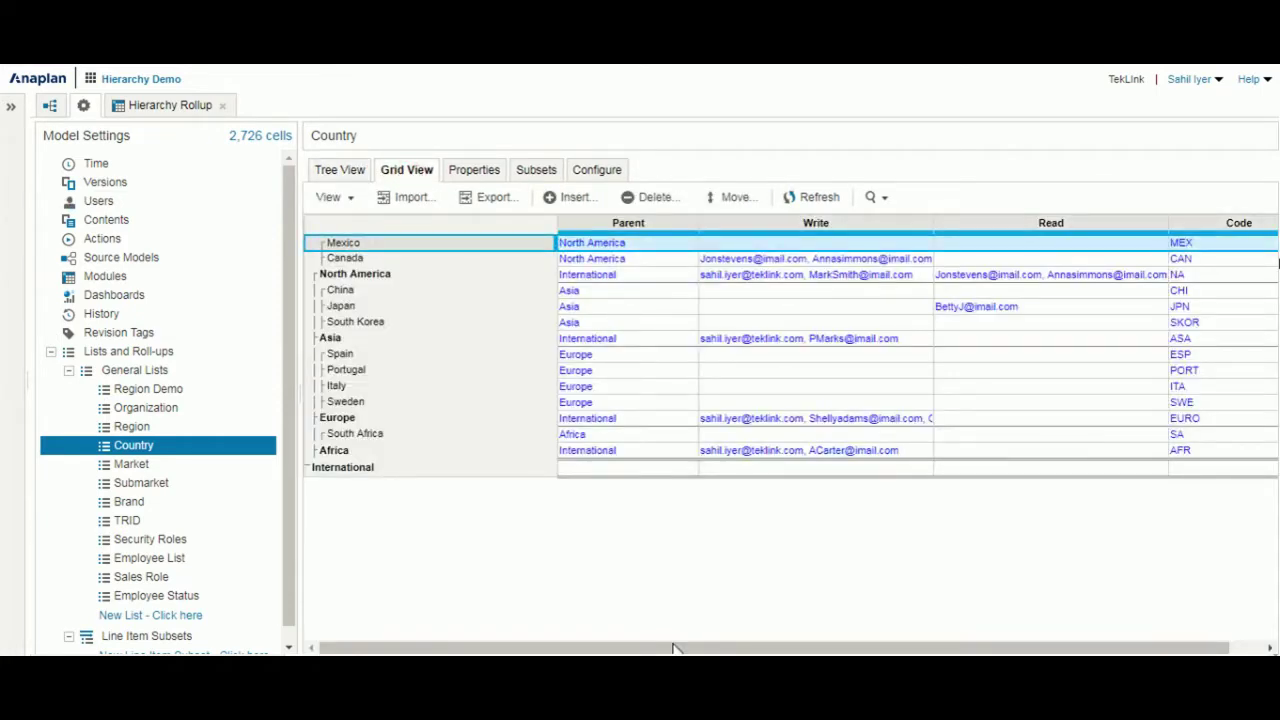
{"action": "left_click_drag", "start_coordinate": [654, 651], "coordinate": [960, 648]}
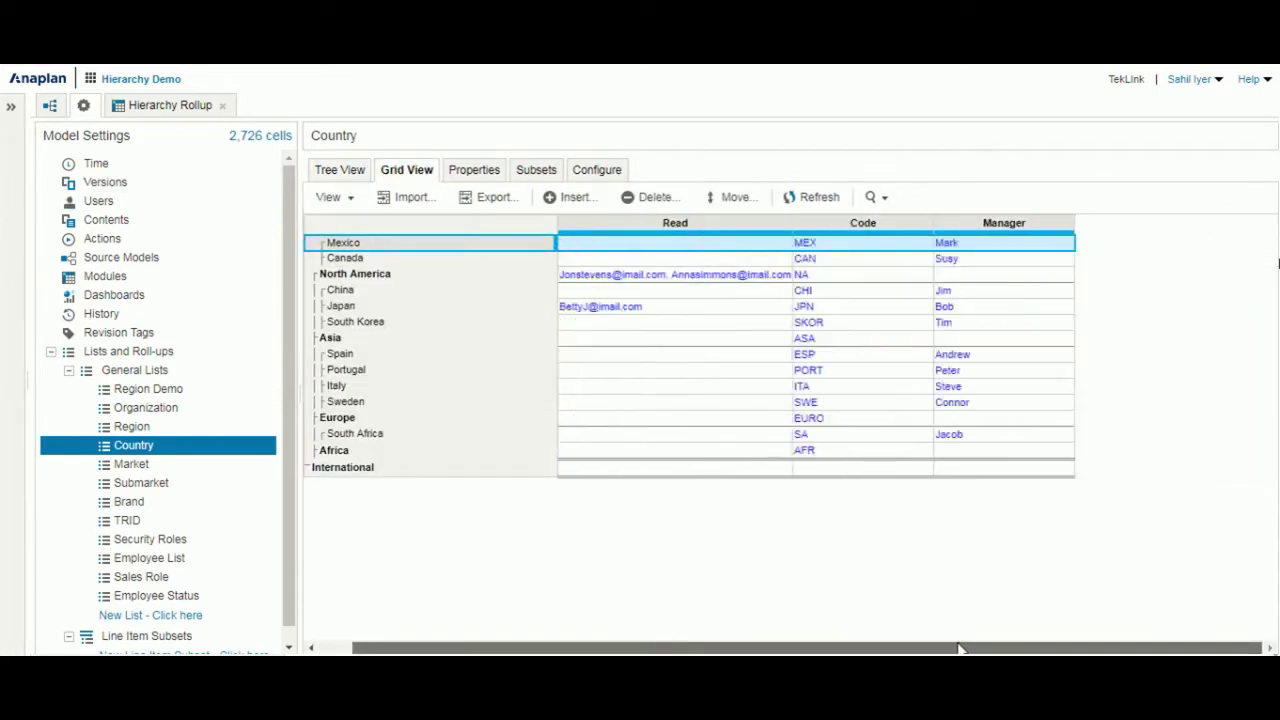
{"action": "left_click", "coordinate": [1014, 245]}
{"action": "left_click", "coordinate": [1021, 260]}
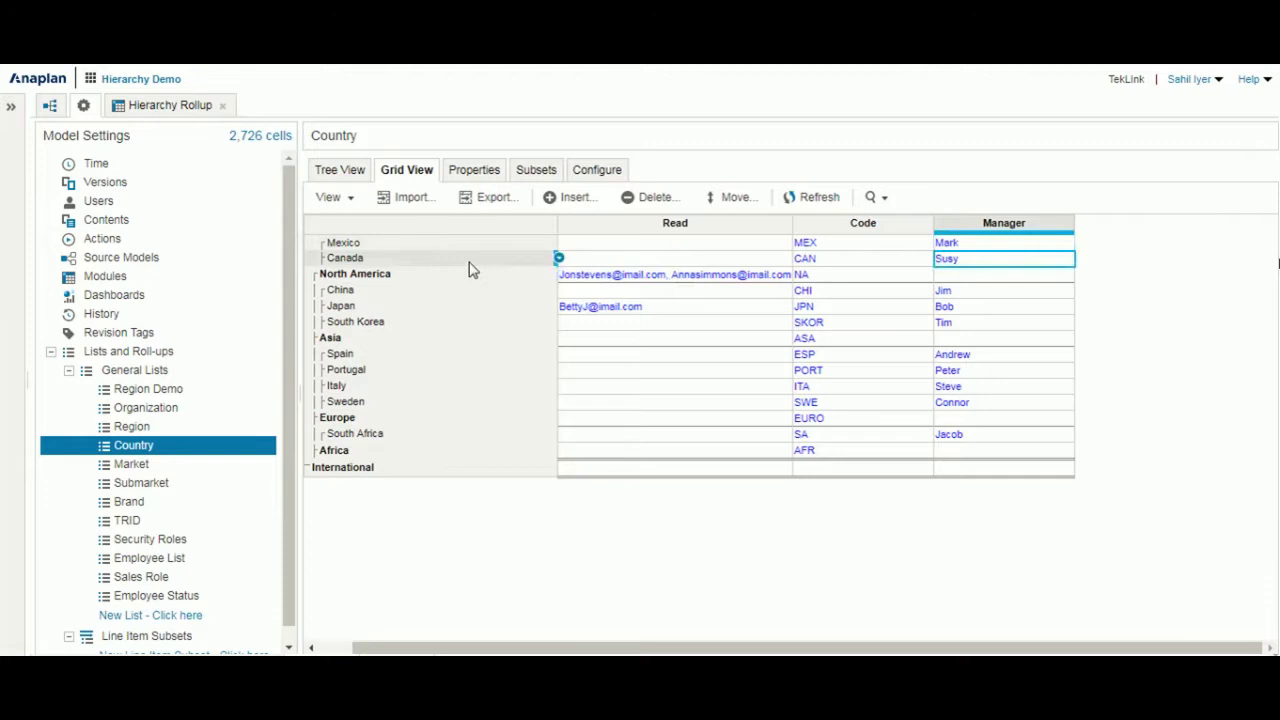
{"action": "left_click", "coordinate": [257, 511]}
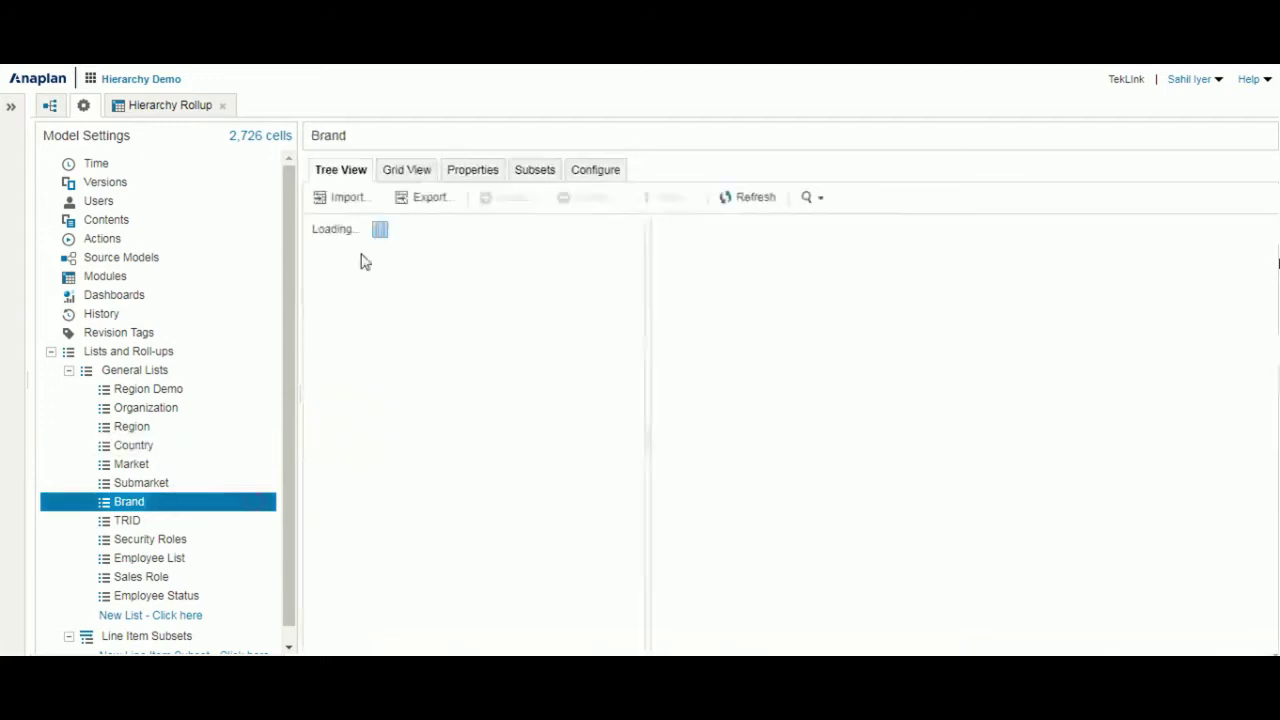
Review the Brand Manager and Country Parent formulas, then view their filled values in the grid
{"action": "left_click", "coordinate": [474, 171]}
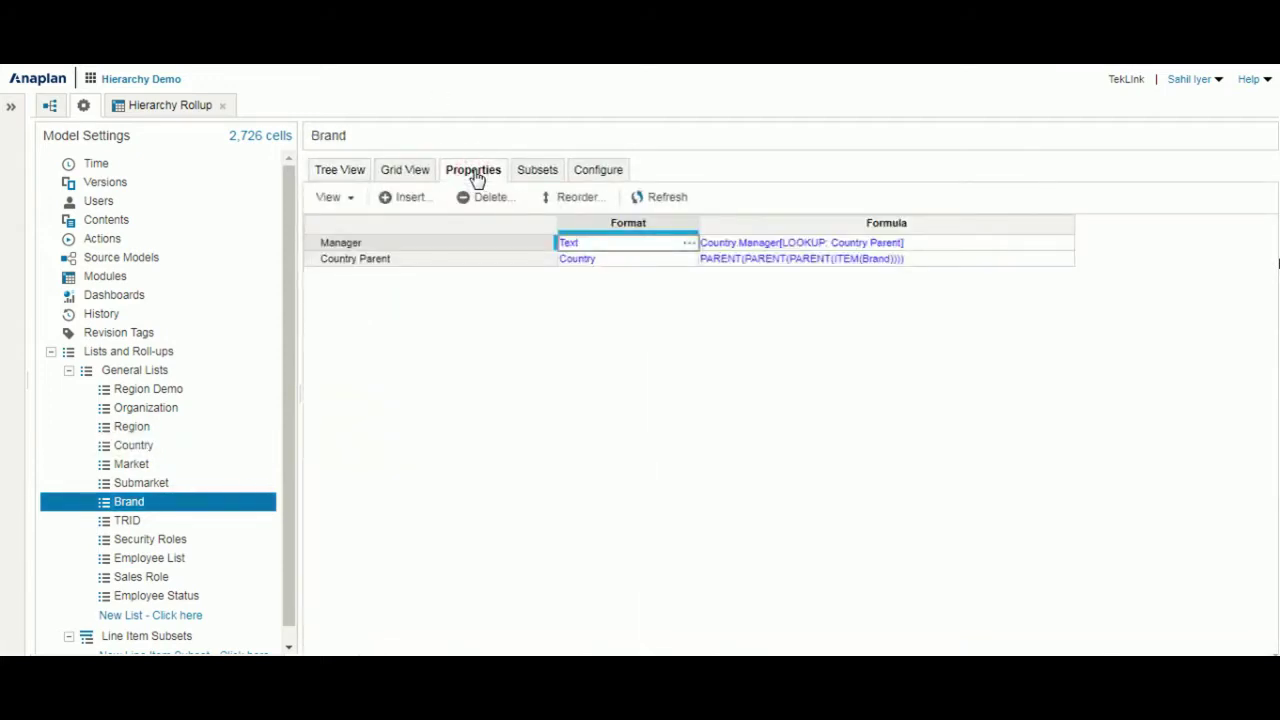
{"action": "key", "text": "Down"}
{"action": "key", "text": "Right"}
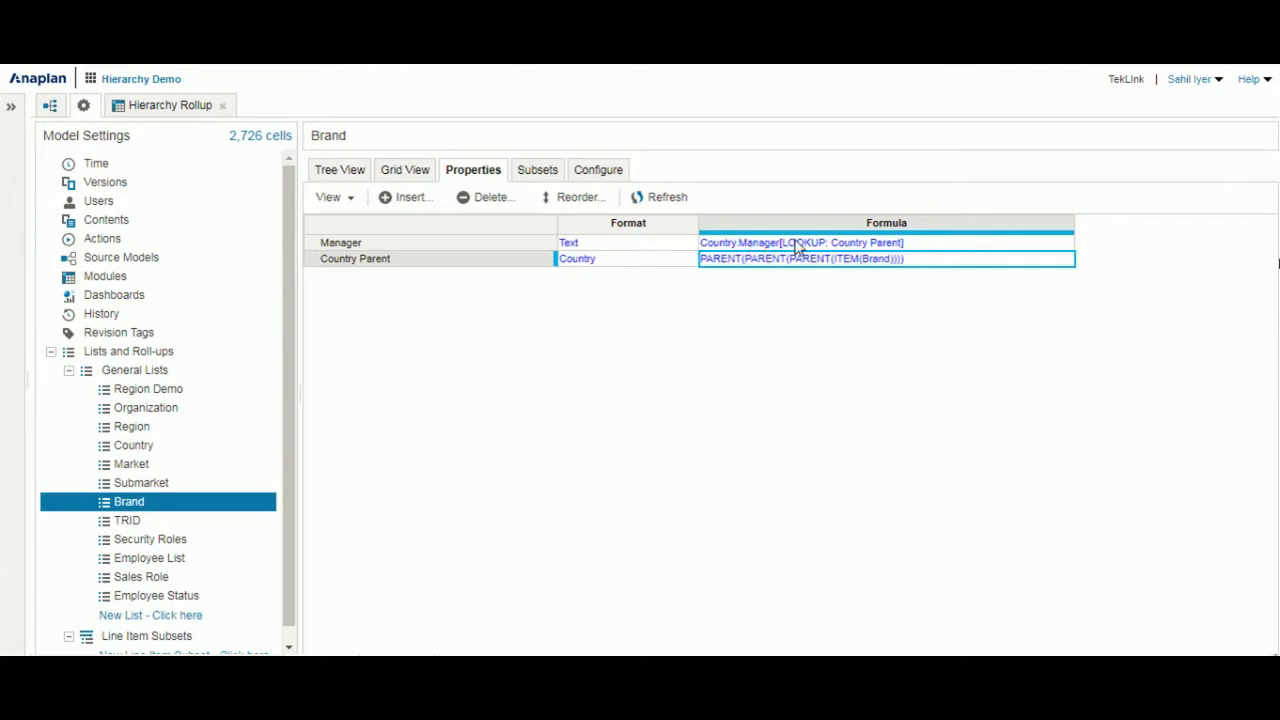
{"action": "left_click", "coordinate": [407, 172]}
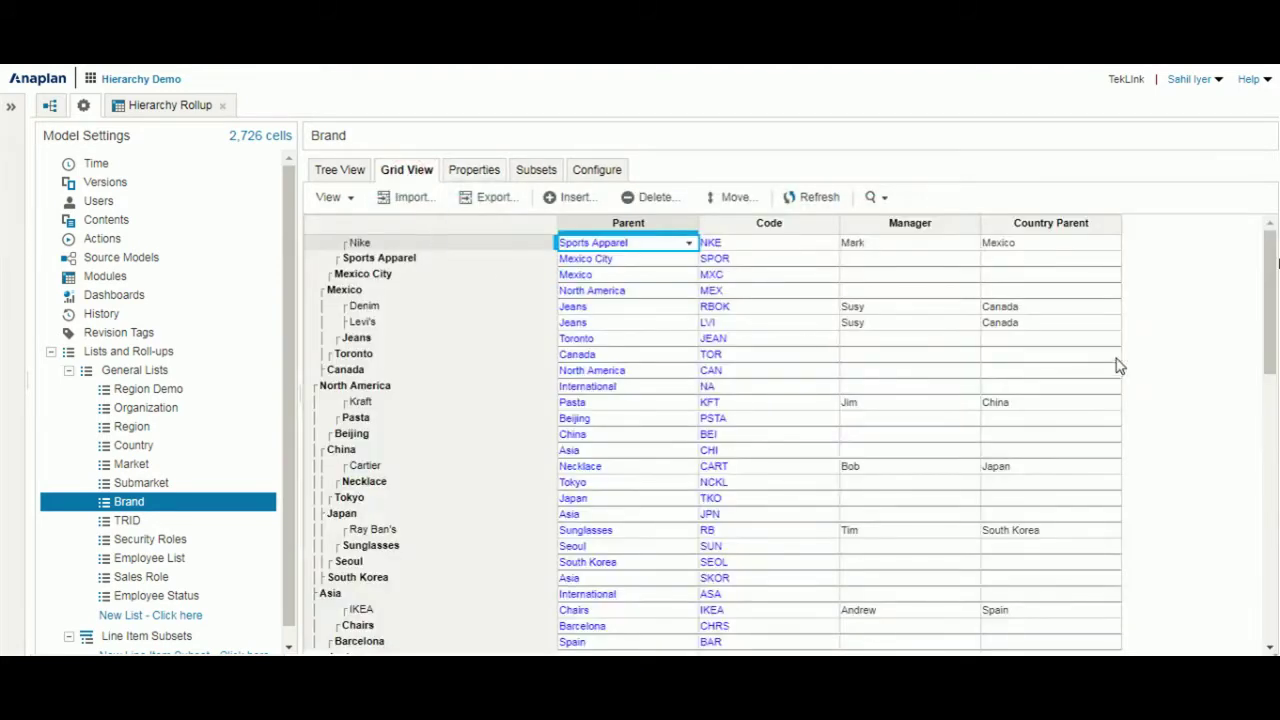
{"action": "left_click", "coordinate": [897, 254]}
{"action": "left_click", "coordinate": [393, 296]}
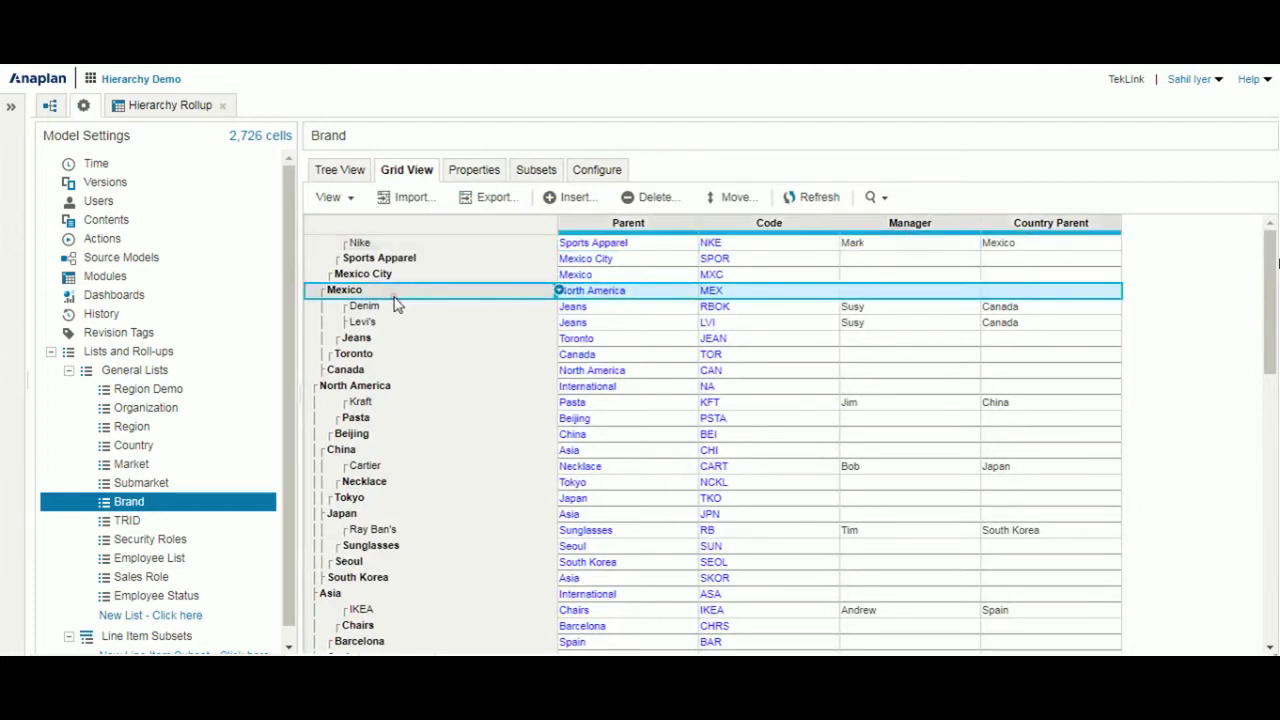
{"action": "left_click", "coordinate": [410, 247]}
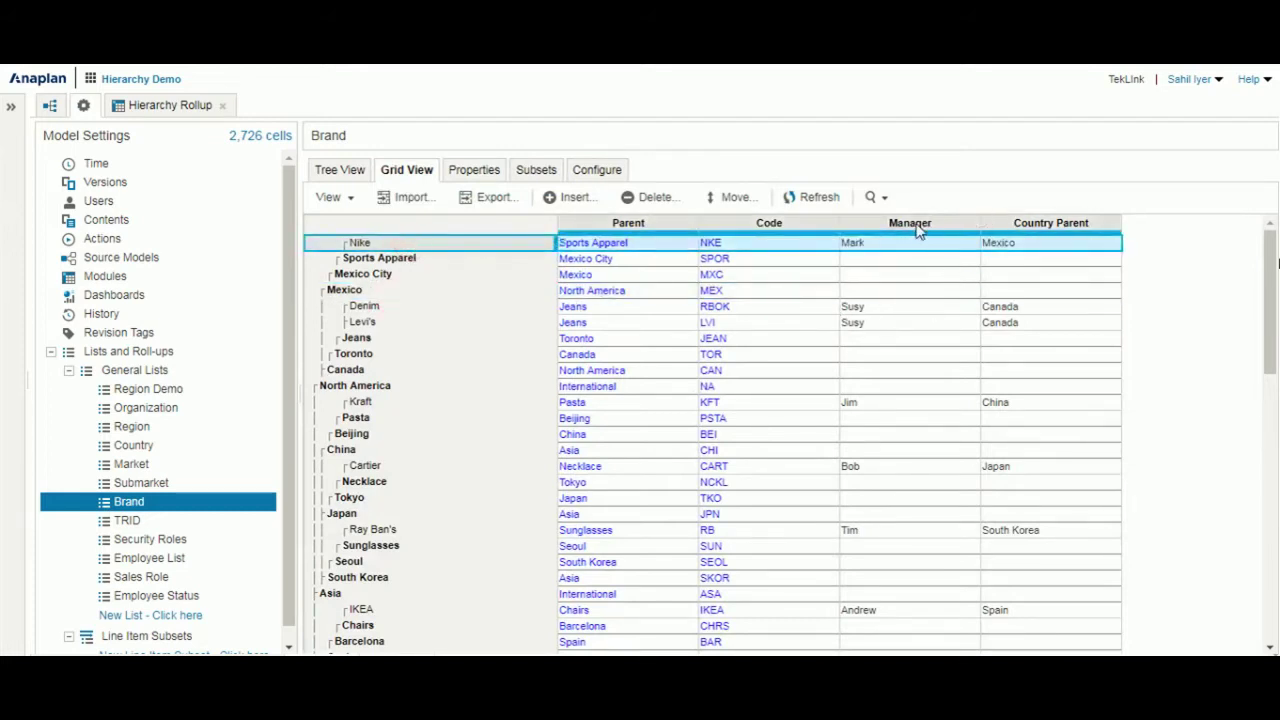